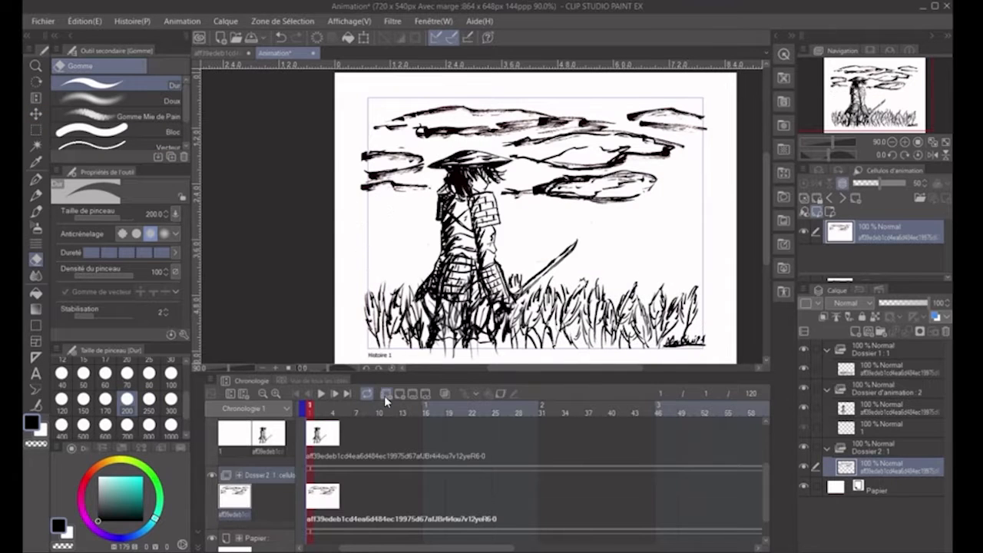
- Add a new animation folder with a copy of the full ink drawing and scale the copy to the canvas frame
left_click(384, 396)
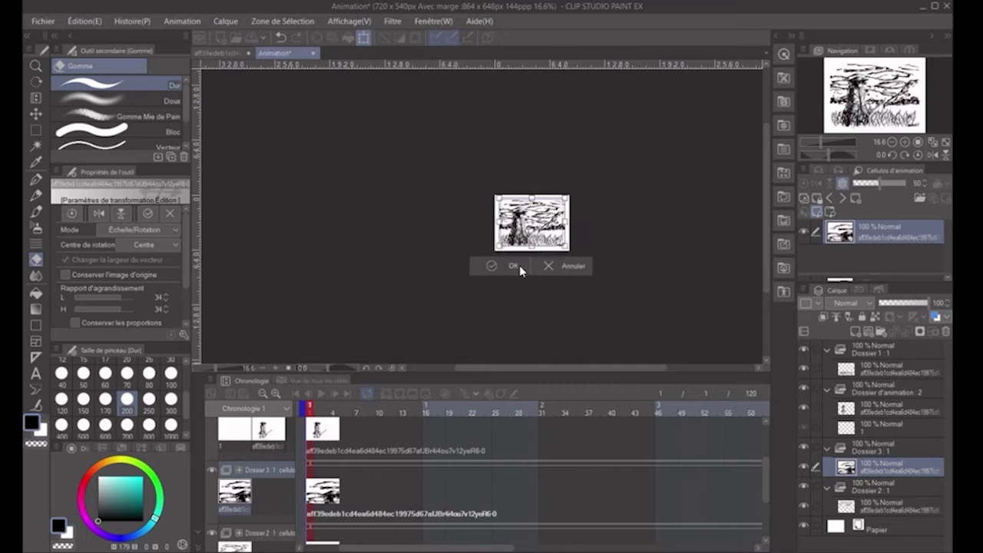
left_click(519, 267)
scroll(537, 229, "up", 9)
key("ctrl+t")
left_click(483, 354)
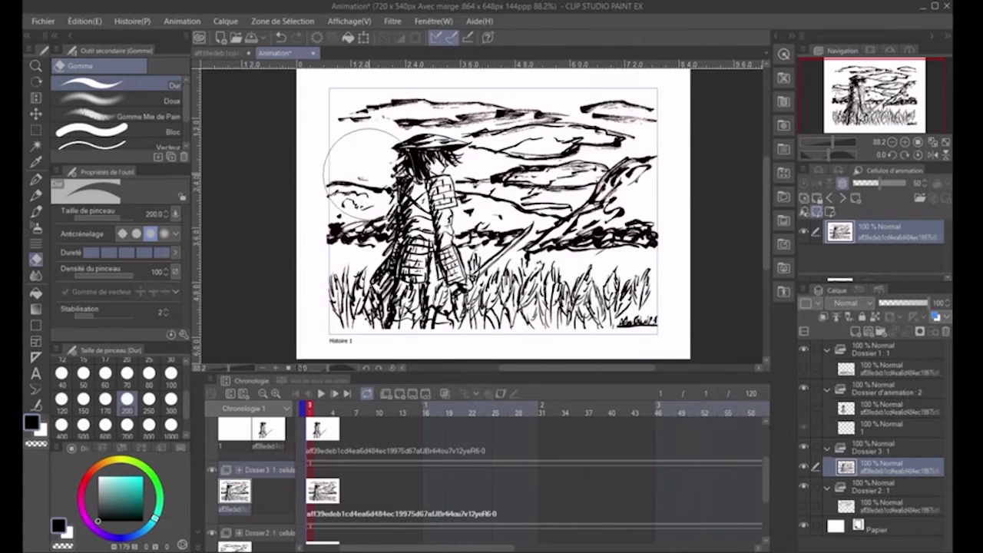
- Erase the sky, samurai and grass from the new copy and redraw the hills where the samurai stood
left_click_drag(345, 107, 639, 96)
left_click_drag(337, 297, 637, 298)
mouse_move(451, 180)
left_mouse_down()
mouse_move(397, 155)
mouse_move(395, 205)
left_mouse_up()
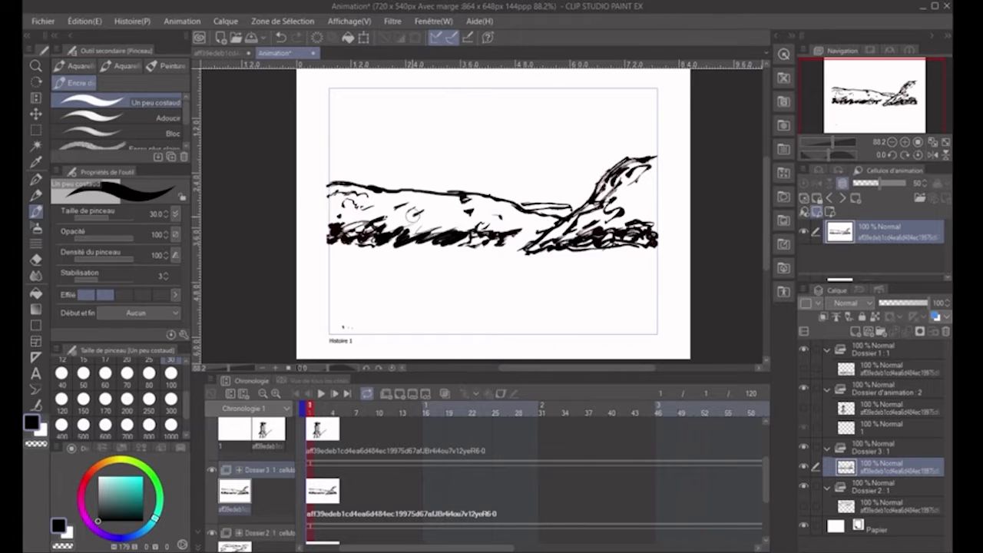
- Duplicate the cloud drawing as a second cel inside the Dossier 2 animation folder
scroll(352, 478, "down", 3)
left_click(881, 501)
key("ctrl+c")
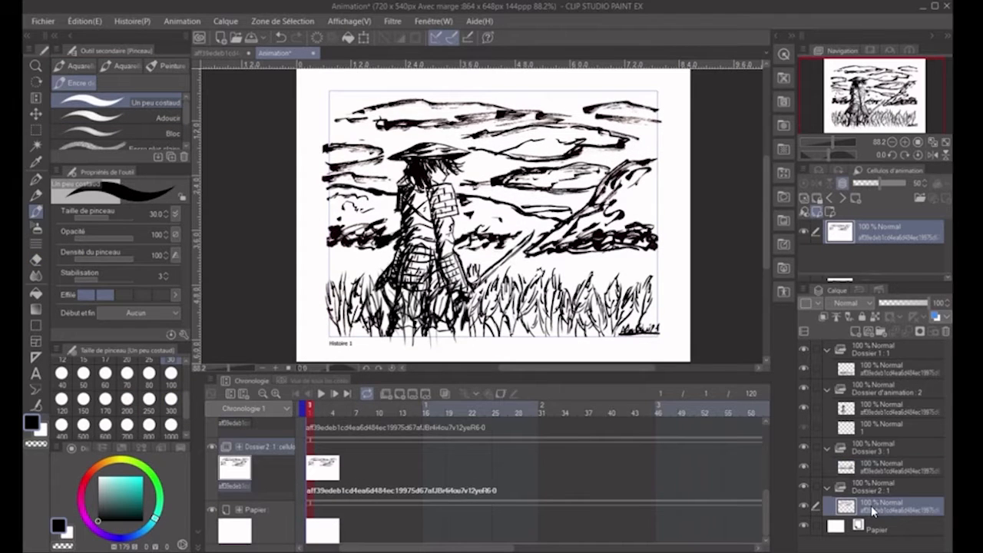
key("ctrl+v")
left_click(804, 523)
left_click(803, 523)
left_click(333, 468)
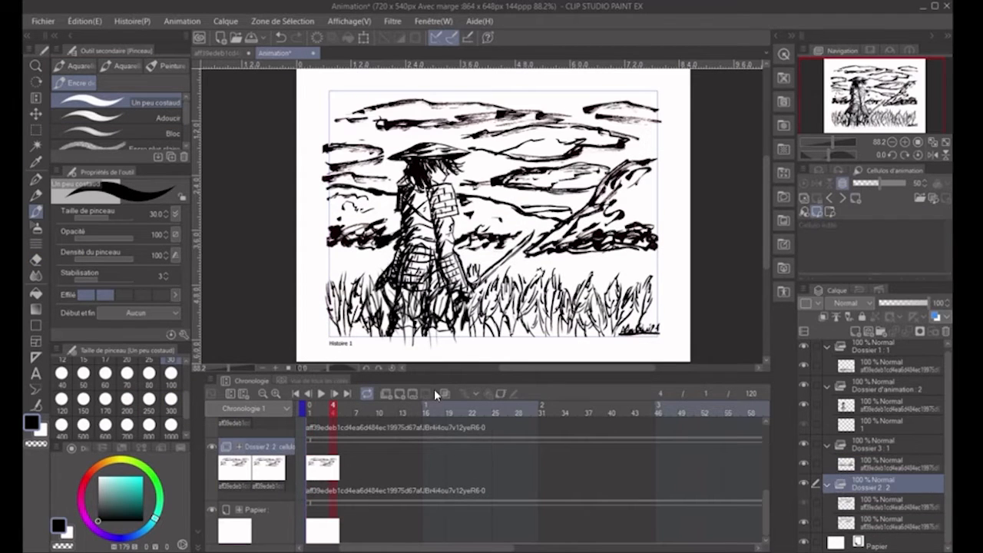
key("k")
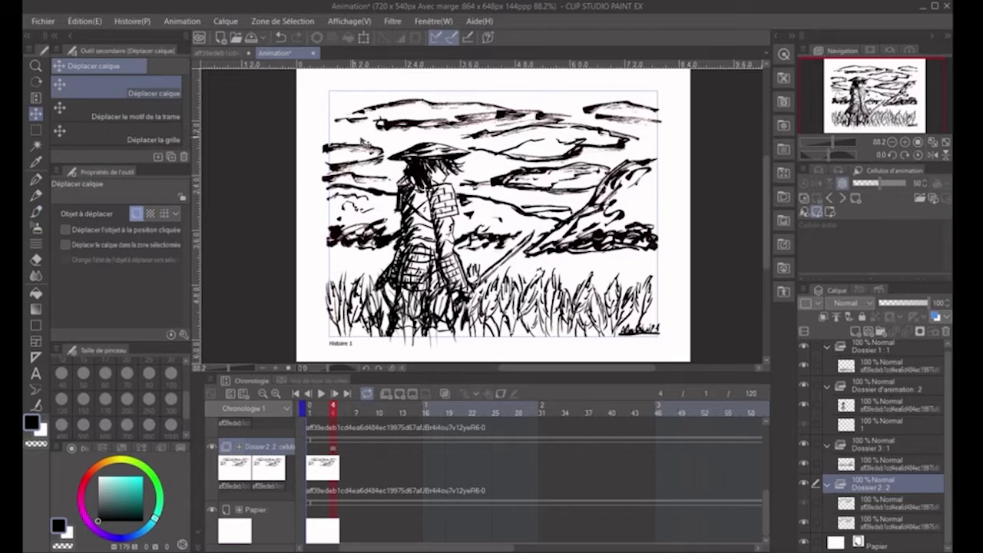
left_click(319, 466)
- Hide the paper and the unneeded folders and erase the leftover white patches around the isolated drawings
left_click(805, 543)
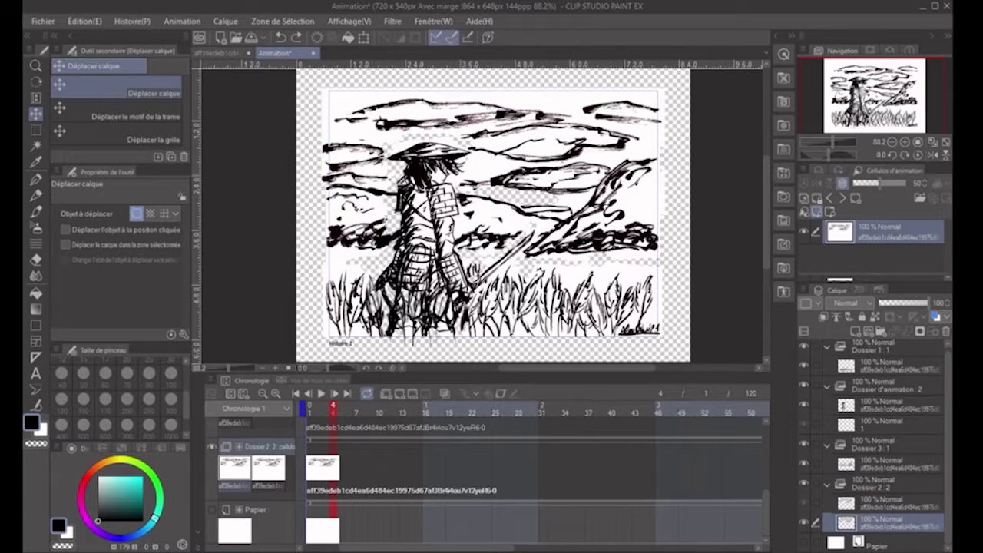
left_click(803, 444)
left_click(804, 386)
left_click(804, 349)
left_click(804, 389)
left_click(803, 487)
left_click_drag(453, 157, 503, 184)
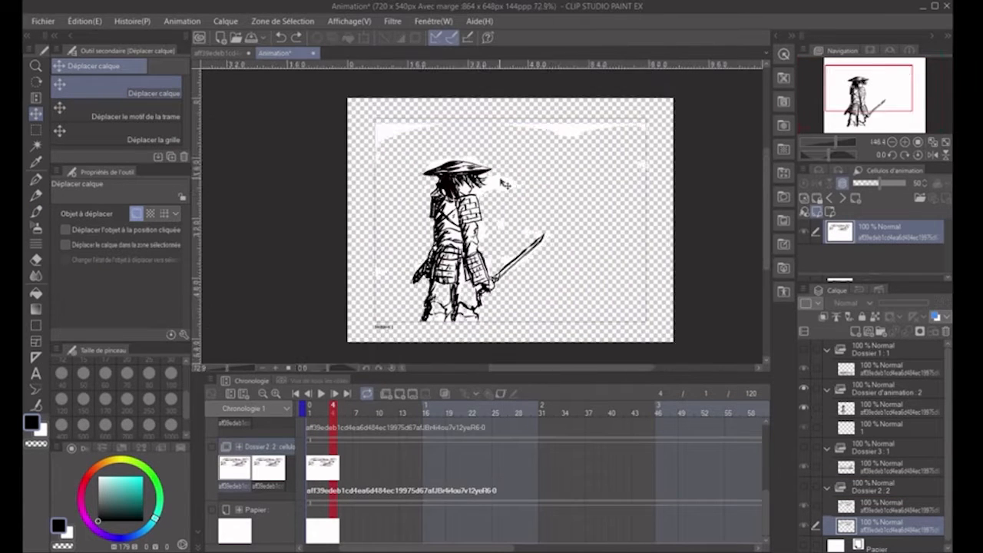
key("e")
left_click(883, 408)
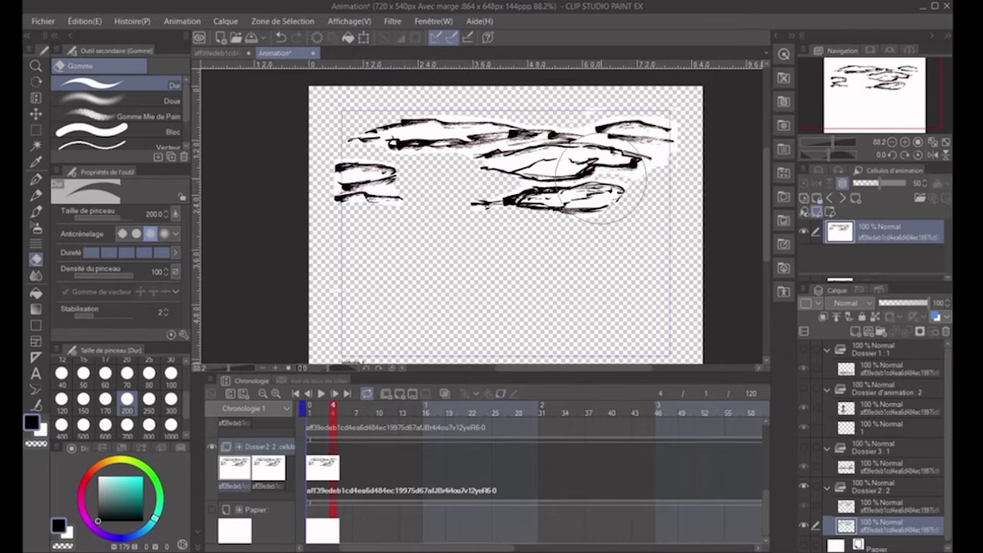
- Make the paper and all the drawing folders visible again
left_click(804, 544)
left_click(804, 544)
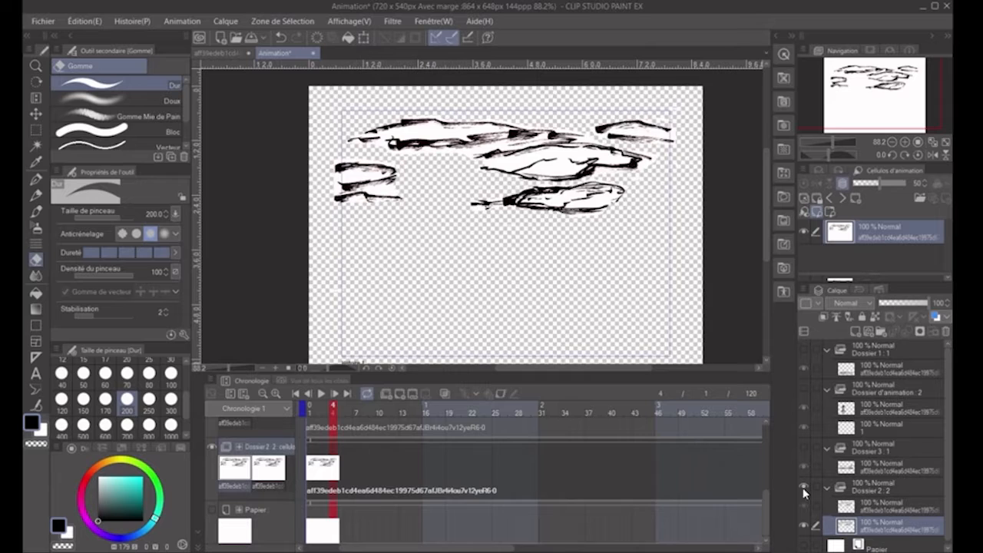
left_click(804, 486)
left_click(804, 349)
left_click(883, 369)
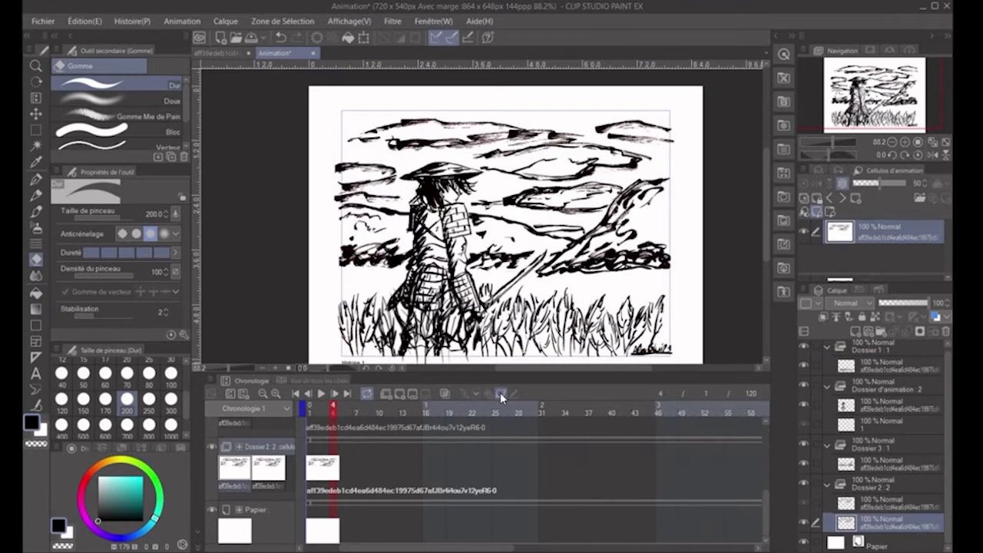
- Try to keyframe the cloud folder at frame 4 with the clouds shifted to the left
left_click(355, 467)
key("k")
left_click(333, 471)
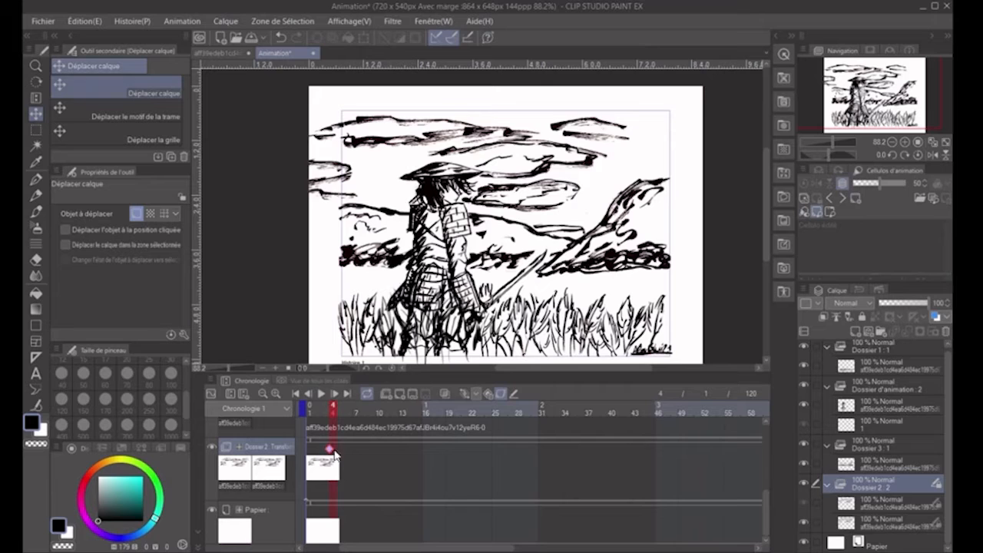
left_click(281, 37)
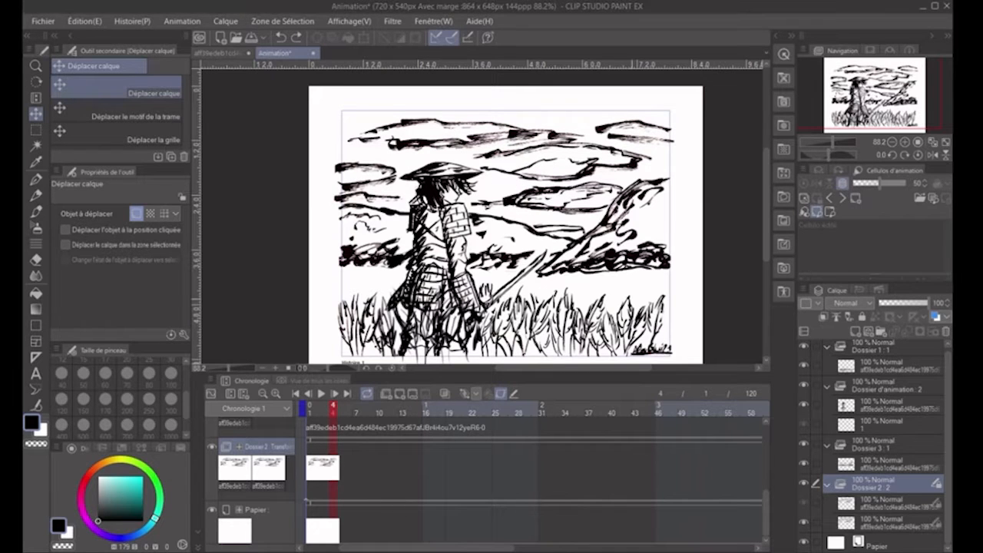
- Keyframe the cloud folder at the first frame and again further on with the clouds shifted right, and play it back
left_click(323, 472)
left_click(310, 449)
left_click(465, 393)
left_click(525, 460)
left_click_drag(206, 222, 307, 225)
left_click(311, 427)
left_click(321, 393)
left_click(321, 393)
- Move the second cloud keyframe further along the timeline
left_click(523, 449)
left_click_drag(522, 450, 662, 449)
left_click_drag(614, 547, 399, 548)
scroll(597, 238, "down", 2)
scroll(618, 245, "up", 3)
- Hide the grass, samurai and hills folders so that only the clouds and the paper show
left_click(803, 386)
left_click(803, 445)
left_click(803, 346)
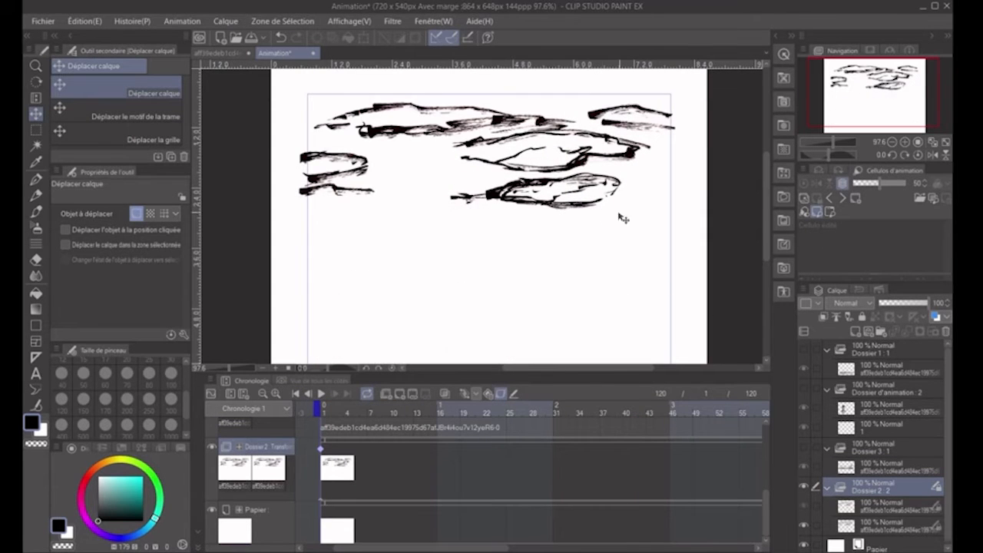
- Try to transform the cloud cel in the Dossier 2 folder
left_click(36, 211)
left_click(323, 470)
left_click(883, 522)
left_click(884, 482)
left_click(891, 522)
left_click(883, 483)
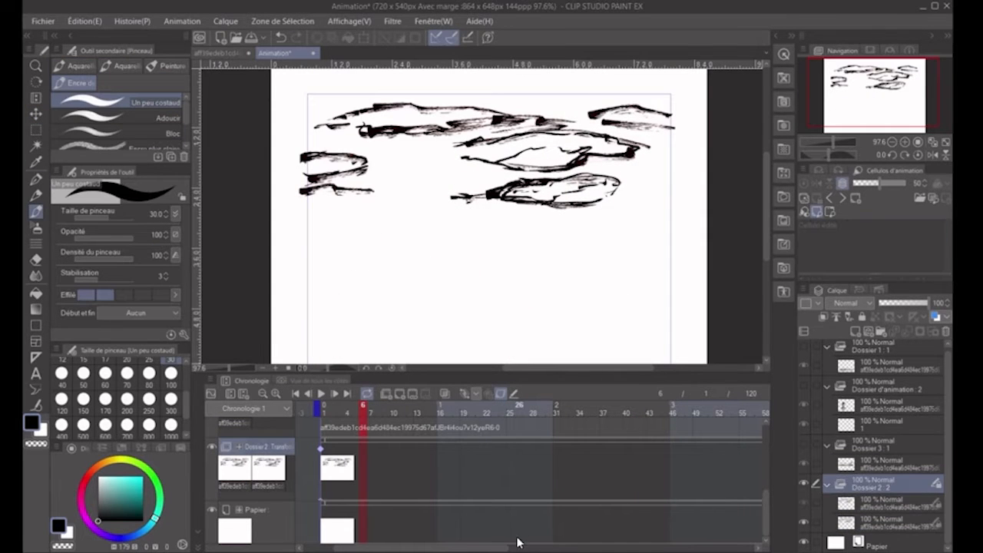
left_click(890, 522)
key("ctrl+t")
key("Return")
mouse_move(680, 299)
left_mouse_down()
mouse_move(509, 205)
mouse_move(676, 296)
left_mouse_up()
left_click(281, 39)
key("ctrl+t")
key("Return")
left_click(281, 38)
- Move the cloud cel far to the right and start inking new clouds in the emptied sky
left_click(36, 114)
left_click_drag(367, 223, 678, 223)
left_click(36, 179)
left_click(36, 212)
left_click_drag(617, 157, 548, 177)
- Try a paint brush for the new clouds and undo its strokes
left_click(75, 66)
left_click(168, 66)
left_click(115, 144)
mouse_move(640, 187)
left_mouse_down()
mouse_move(465, 281)
mouse_move(544, 230)
left_mouse_up()
key("ctrl+z")
key("ctrl+z")
- Draw the new cloud outlines across the empty sky with the Adoucir ink brush at size 60
left_click(75, 83)
scroll(115, 126, "down", 2)
left_click(119, 128)
left_click(119, 144)
scroll(119, 123, "up", 2)
left_click(119, 118)
key("ctrl+z")
key("ctrl+z")
key("ctrl+z")
key("ctrl+z")
scroll(146, 392, "up", 1)
left_click(149, 384)
left_click_drag(614, 158, 596, 161)
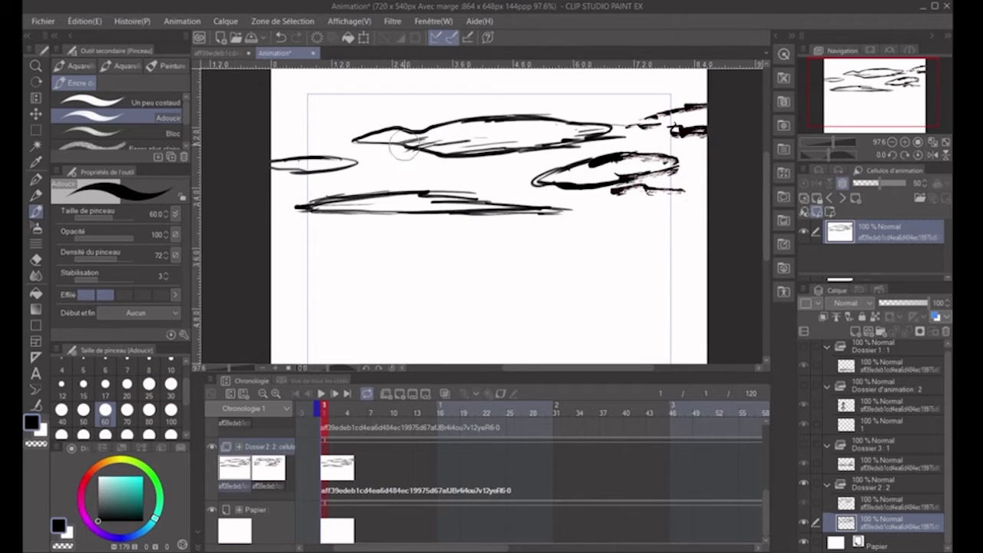
- Try the Gouache brush and the Pulvérisation fine airbrush for shading the clouds
left_click(42, 431)
left_click_drag(186, 112, 188, 130)
left_click(167, 66)
left_click(154, 102)
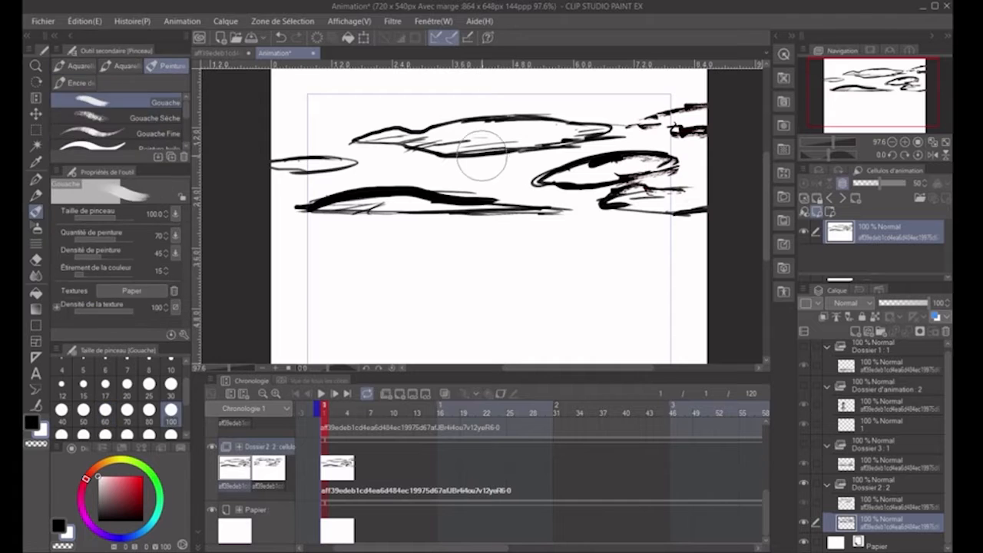
left_click(36, 227)
left_click(153, 141)
key("ctrl+z")
scroll(185, 131, "down", 2)
left_click(152, 128)
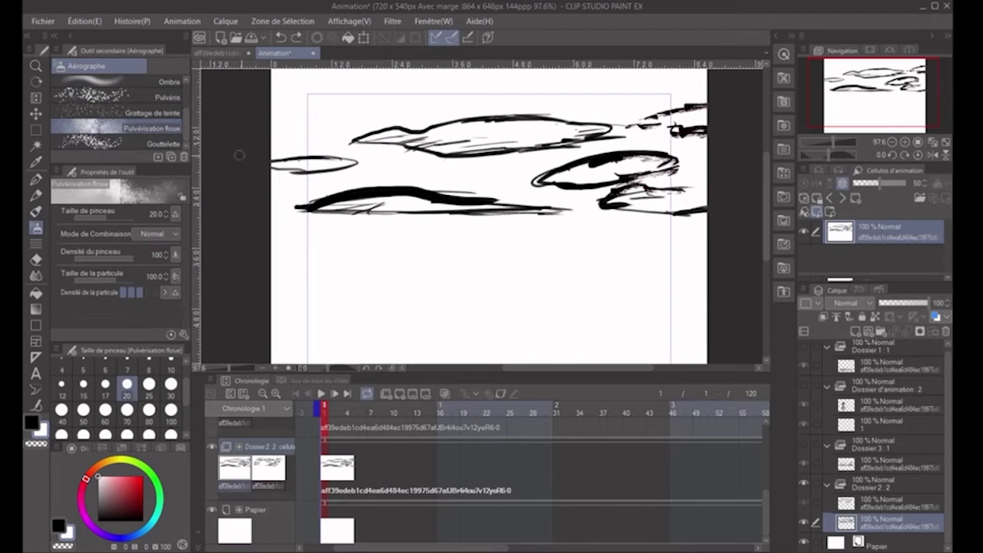
- Ink over the lowest long cloud with the Adoucir brush in black
left_click(36, 211)
left_click(31, 423)
left_click_drag(307, 204, 414, 190)
- Shift the cloud cel back to the left and ink more clouds at the left end of the sky
left_click(36, 66)
left_click(36, 114)
mouse_move(508, 245)
left_mouse_down()
mouse_move(351, 242)
mouse_move(393, 245)
left_mouse_up()
scroll(404, 256, "up", 4)
left_click(36, 179)
left_click(36, 211)
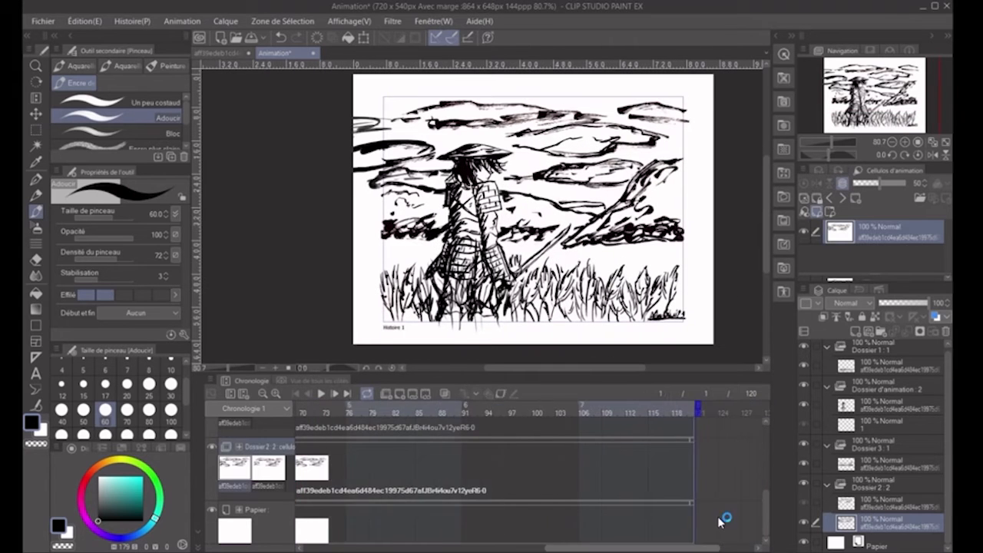
- Keyframe the cloud folder at frame 120 with the clouds shifted right across the sky, and play the animation
left_click(674, 462)
left_click(464, 393)
mouse_move(639, 548)
left_mouse_down()
mouse_move(392, 548)
mouse_move(623, 548)
left_mouse_up()
left_click(403, 412)
left_click(711, 471)
left_click(36, 114)
left_click_drag(467, 144, 753, 144)
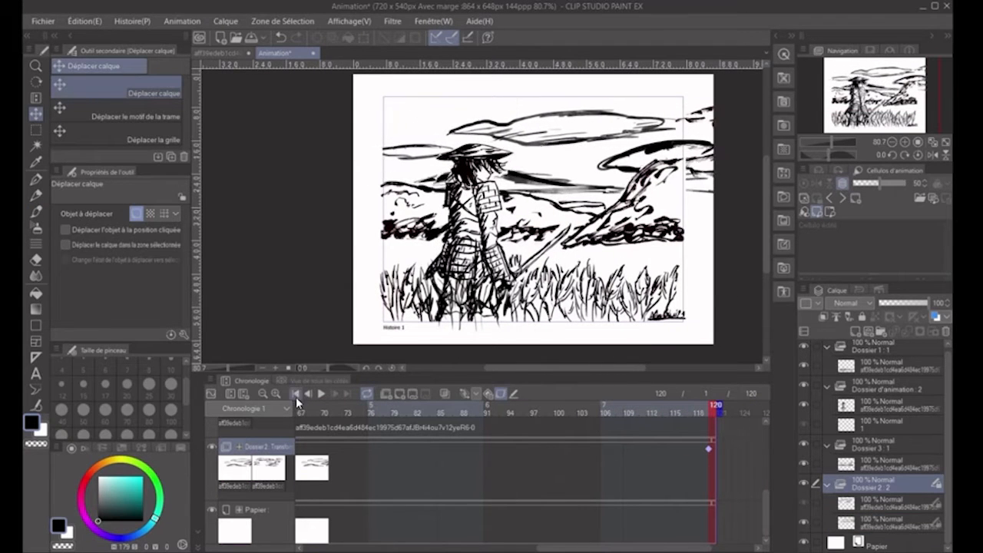
left_click(321, 394)
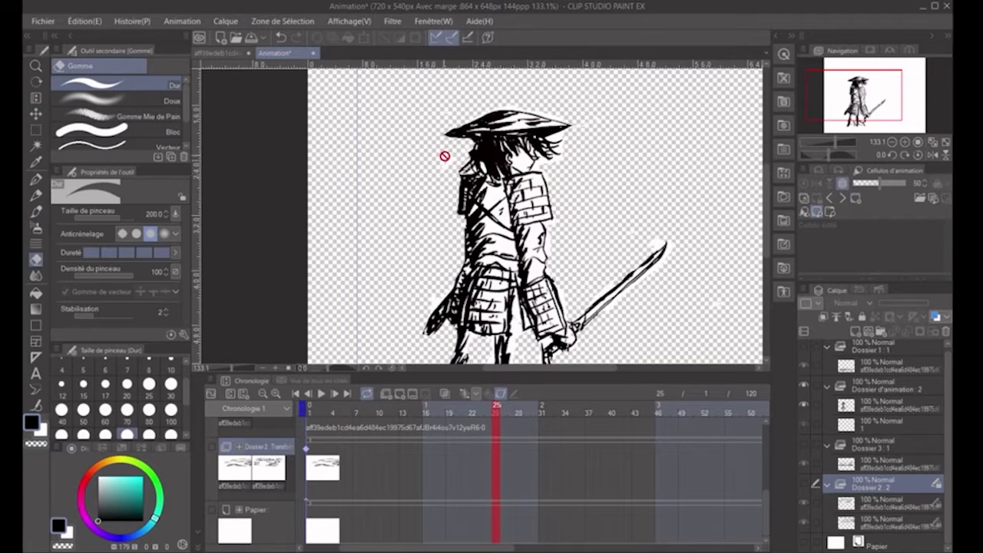
- Erase the leftover white around the samurai on his own layer with the Dur eraser at size 20
left_click(445, 156, "ctrl+shift")
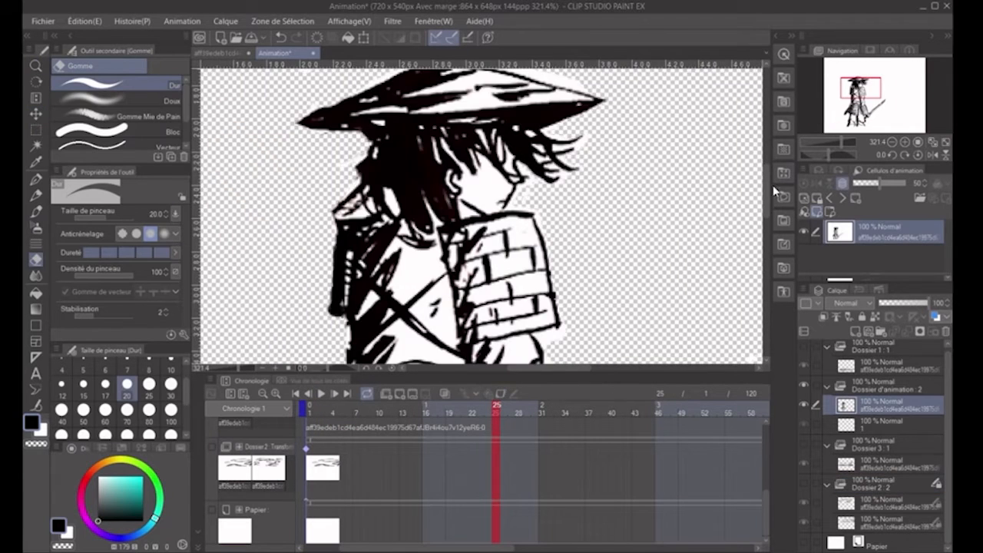
left_click_drag(767, 189, 767, 178)
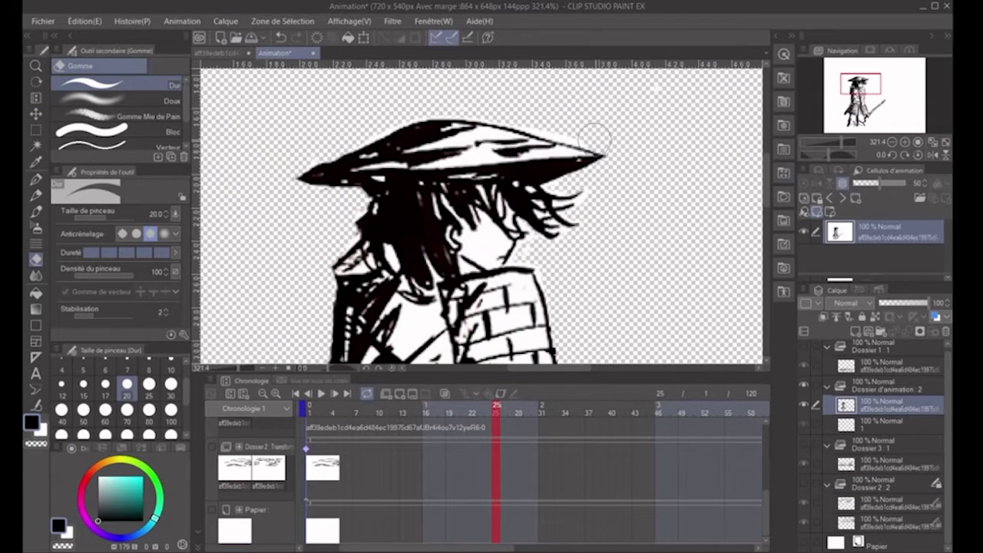
scroll(558, 128, "down", 5)
left_click_drag(578, 368, 599, 368)
left_click_drag(695, 188, 649, 249)
mouse_move(600, 367)
left_mouse_down()
mouse_move(665, 367)
mouse_move(601, 367)
left_mouse_up()
scroll(582, 231, "down", 5)
key("alt+space")
left_click(638, 315)
left_click(730, 281)
scroll(616, 228, "down", 2)
key("alt+space")
left_click(576, 295)
- Show the cloud, hills and grass folders and the paper again
left_click(803, 483)
left_click(803, 444)
left_click(803, 346)
left_click(803, 542)
left_click(676, 188)
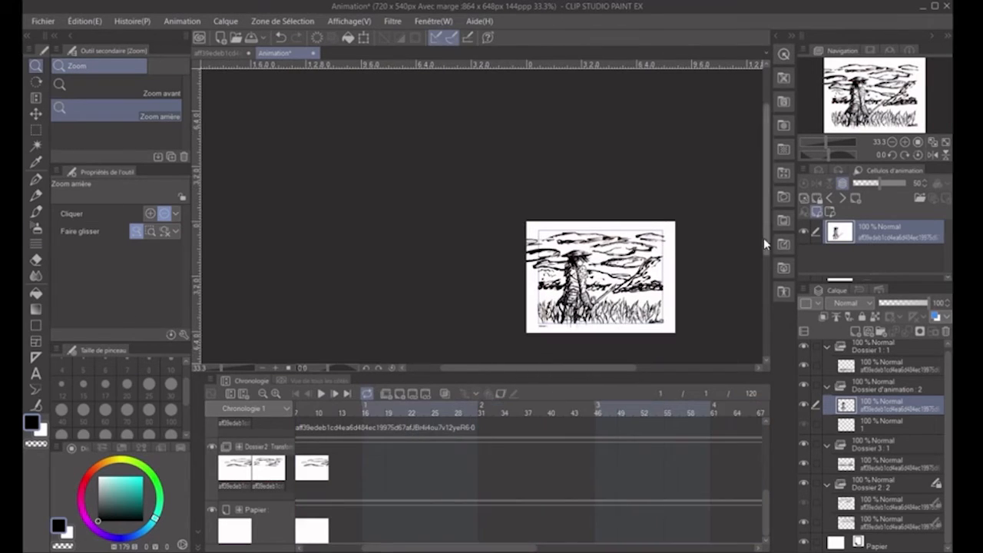
- Add a new animation folder above the samurai's folder with an empty cel at the first frame
left_click(295, 393)
scroll(347, 476, "up", 4)
left_click(386, 394)
scroll(588, 221, "up", 3)
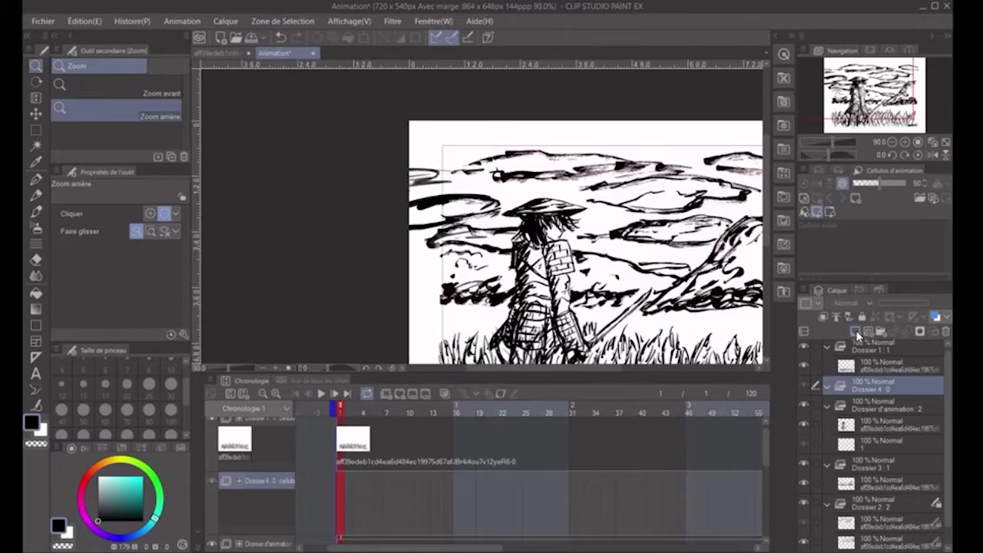
left_click(856, 331)
- Hatch shading along the samurai's back with the Adoucir brush at size 20, on the first cel and on a new cel at frame 3
scroll(529, 330, "up", 2)
scroll(460, 207, "down", 1)
key("b")
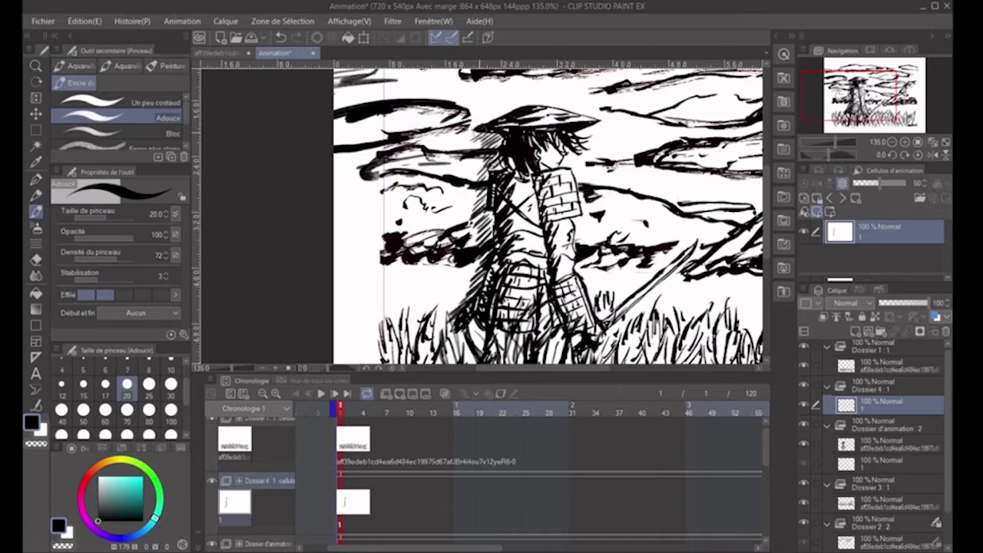
left_click_drag(501, 126, 461, 146)
left_click_drag(482, 323, 469, 339)
left_click(856, 330)
left_click(353, 510)
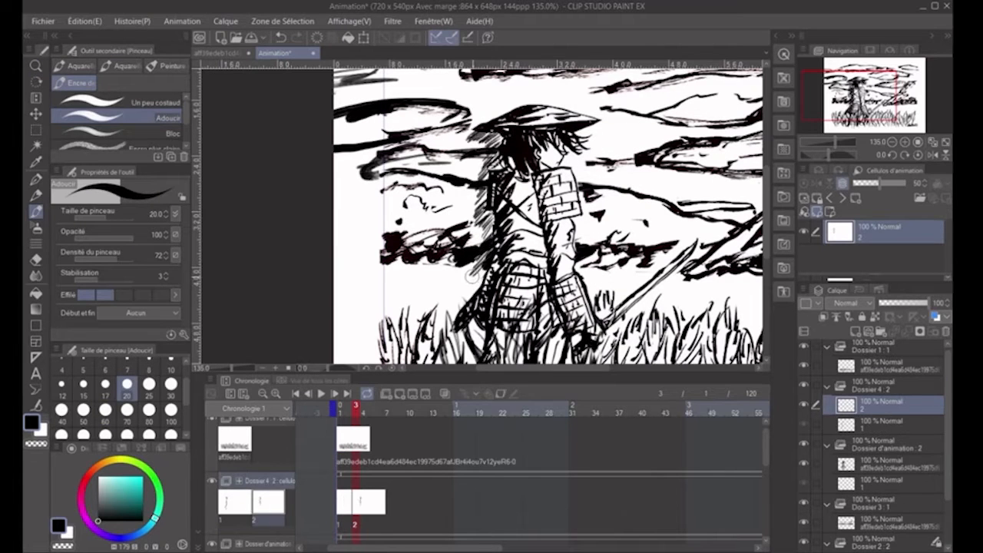
- Repeat the two shading cels alternately along the Dossier 4 track and play the animation
left_click(401, 503)
key("ctrl+v")
left_click(433, 505)
key("ctrl+v")
left_click_drag(454, 548, 552, 546)
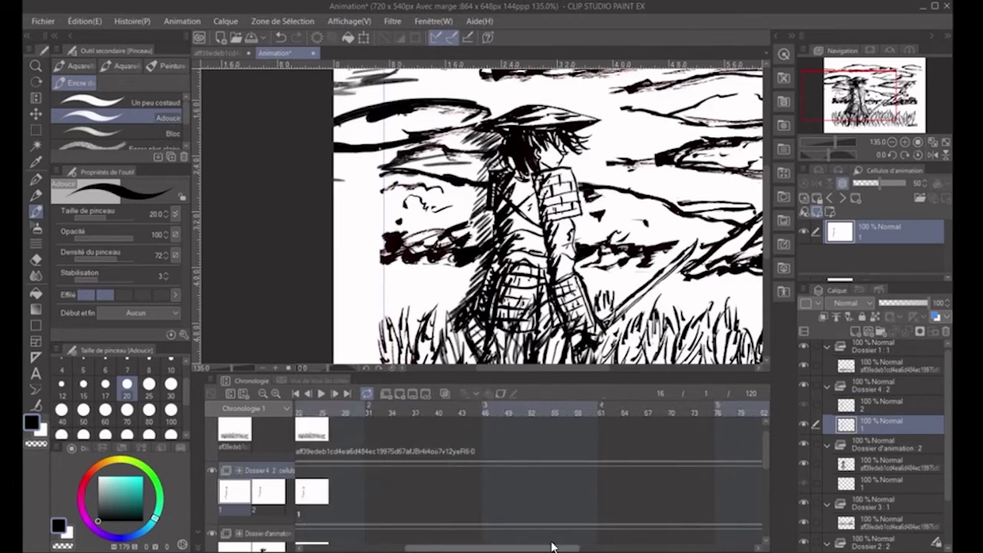
left_click(263, 393)
left_click(404, 482)
key("ctrl+v")
left_click(462, 480)
- Stop the playback, delete the repeated shading cels and paste the two cels again along the Dossier 4 track
key("ctrl+v")
left_click(321, 392)
scroll(523, 304, "down", 4)
left_click(320, 394)
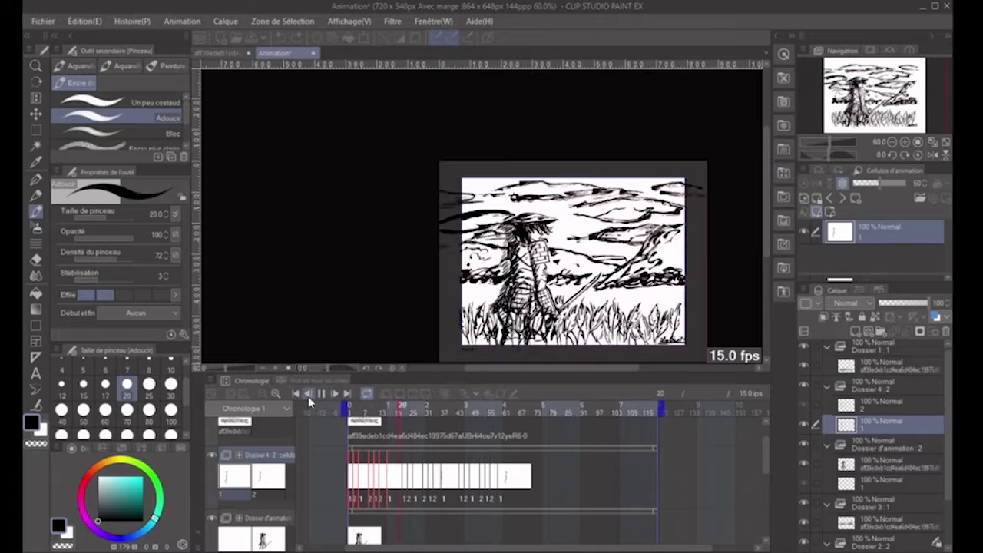
left_click(320, 393)
key("Delete")
left_click(371, 471)
left_click(276, 393)
left_click(276, 393)
left_click_drag(410, 476, 396, 471)
key("ctrl+v")
- Clear the pasted repeats, alternate the two shading cels every two frames on the Dossier 4 track and play the animation
key("ctrl+v")
left_click(458, 470)
key("ctrl+v")
left_click(519, 470)
left_click(581, 469)
left_click(276, 393)
left_click(277, 393)
left_click_drag(715, 482, 446, 474)
key("Delete")
key("ctrl+v")
left_click(510, 469)
left_click_drag(565, 483, 416, 484)
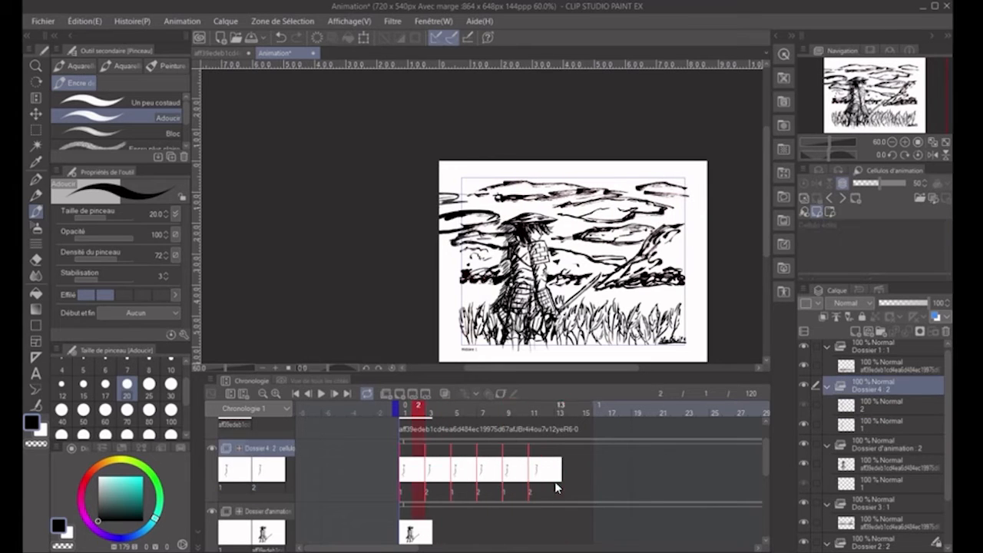
left_click(559, 485)
key("ctrl+v")
left_click(322, 393)
left_click(322, 393)
- Replace the repeats with new cels 3 and 4 at frames 5 and 7, hatching shading behind the samurai on each
left_click_drag(656, 483, 369, 485)
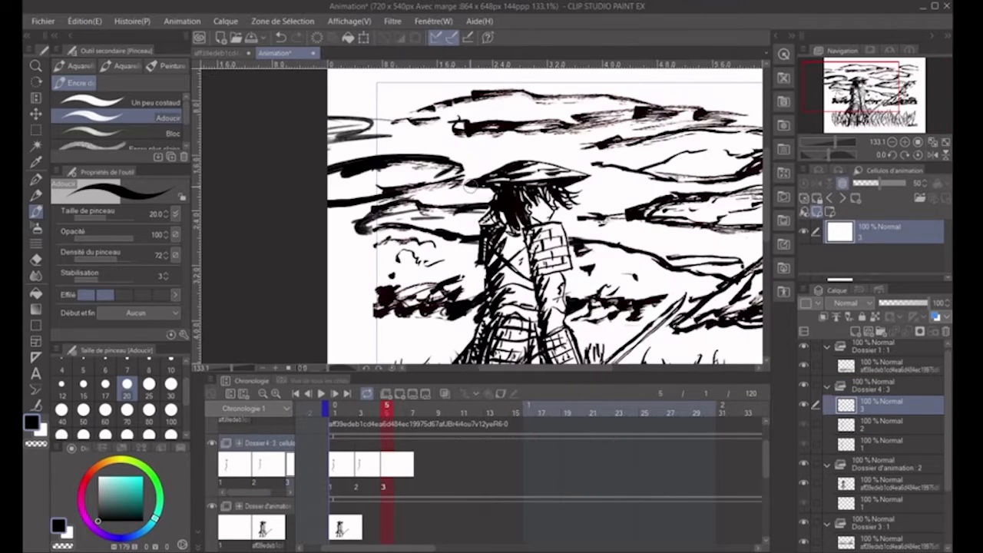
scroll(459, 123, "down", 3)
left_click(413, 407)
left_click_drag(492, 116, 464, 130)
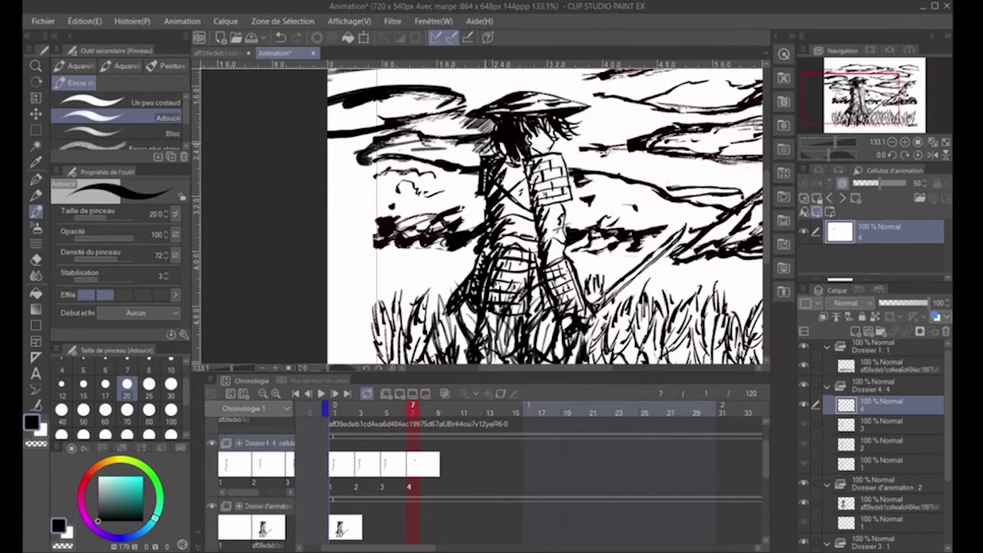
left_click(321, 393)
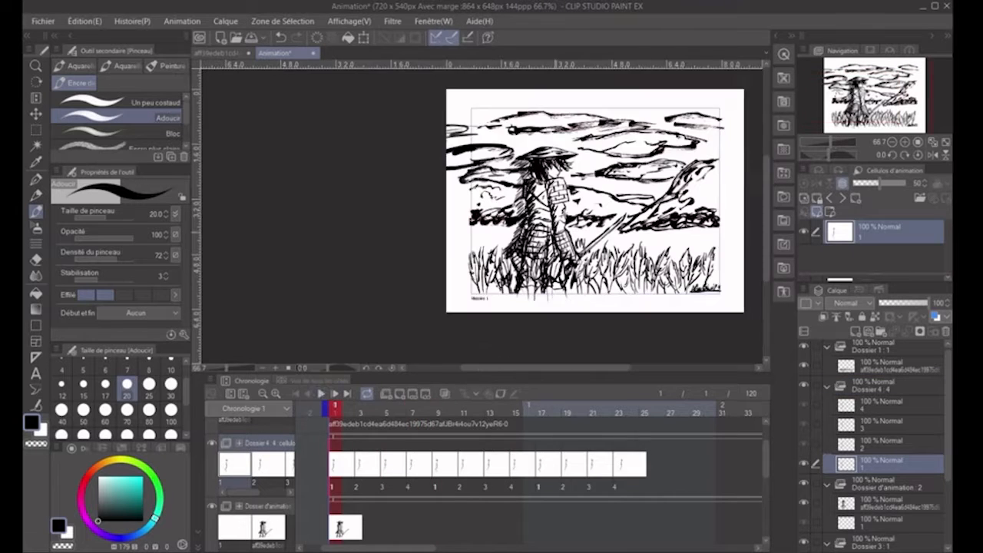
- Repeat the four-cel shading cycle along the rest of the Dossier 4 track and play the animation
left_click_drag(554, 456, 307, 467)
left_click_drag(408, 547, 727, 548)
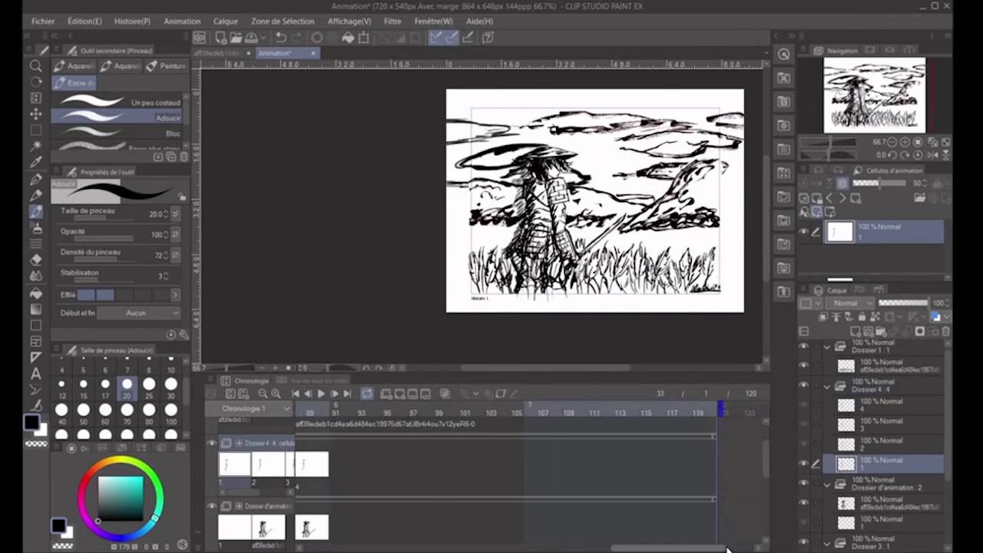
key("ctrl+v")
left_click(559, 463)
key("ctrl+v")
left_click_drag(617, 466, 360, 473)
left_click(321, 393)
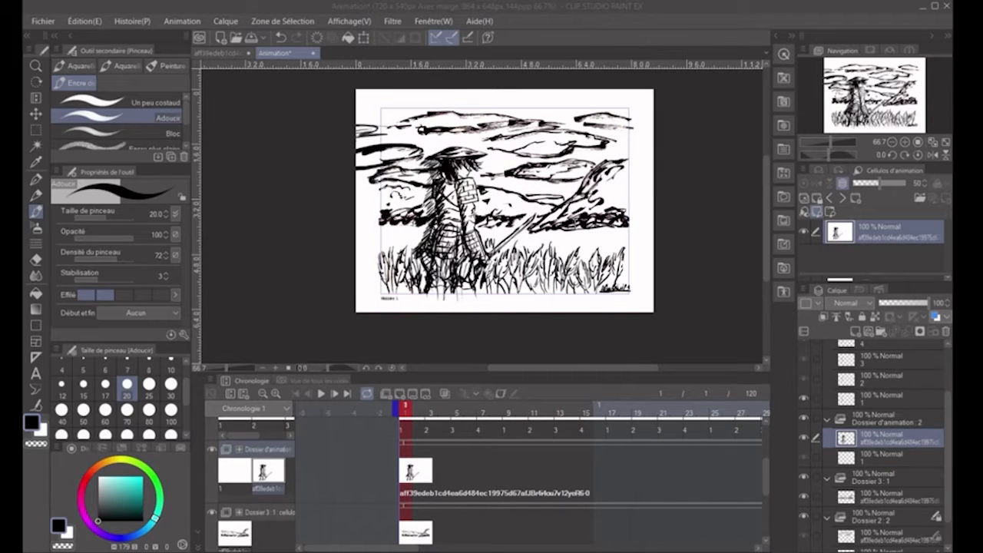
- Duplicate the samurai's layer inside its animation folder and name the two cels 01 and 02
left_click(868, 442)
key("ctrl+c")
key("ctrl+v")
scroll(472, 162, "up", 3)
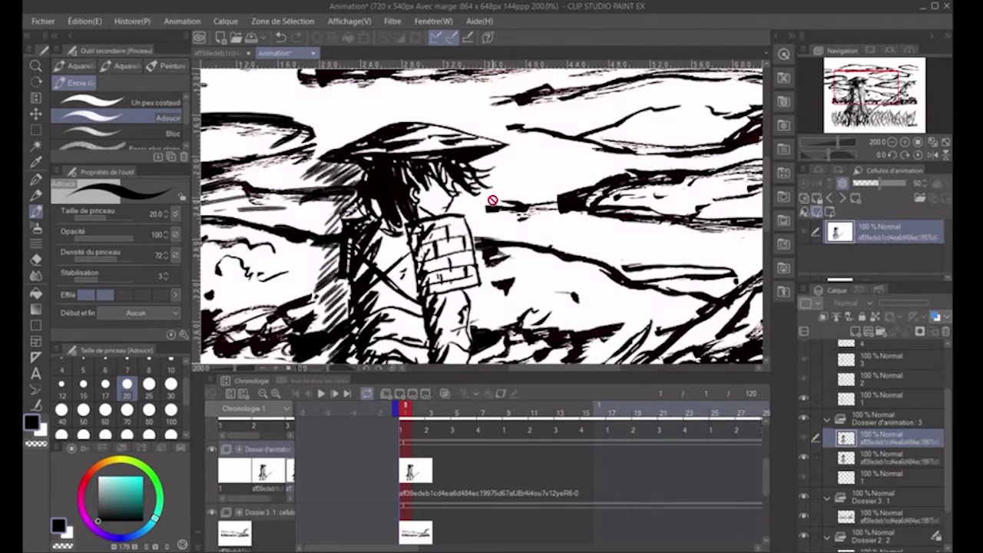
left_click(426, 467)
left_click(891, 454)
left_click(879, 441)
- Delete the empty cel from the samurai's folder and place cel 02 at frame 3
left_click(888, 480)
key("Delete")
scroll(512, 528, "down", 1)
left_click(437, 464)
- Draw hair strands under the front of the samurai's hat on cel 02 with the Plume G pen at size 7
scroll(477, 175, "up", 5)
key("p")
key("ctrl+z")
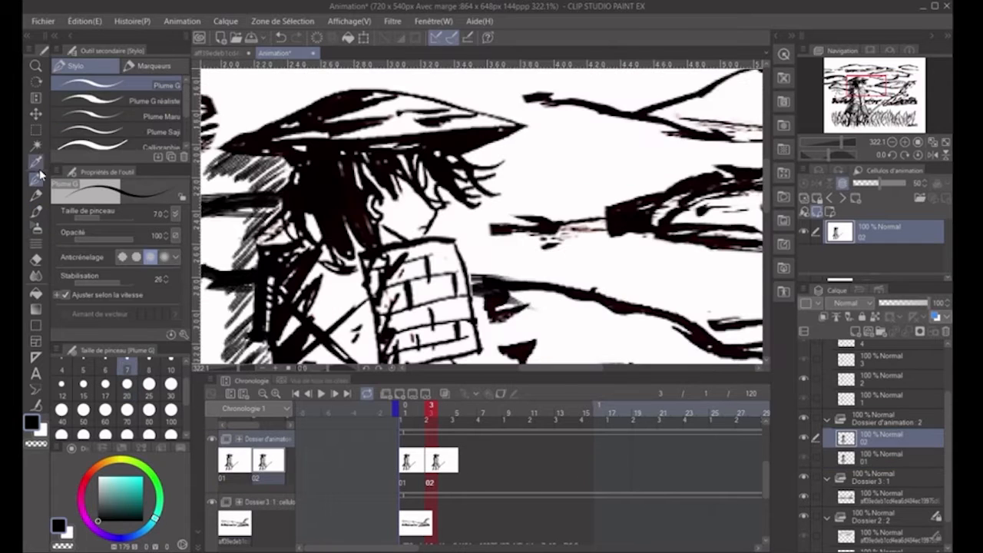
key("b")
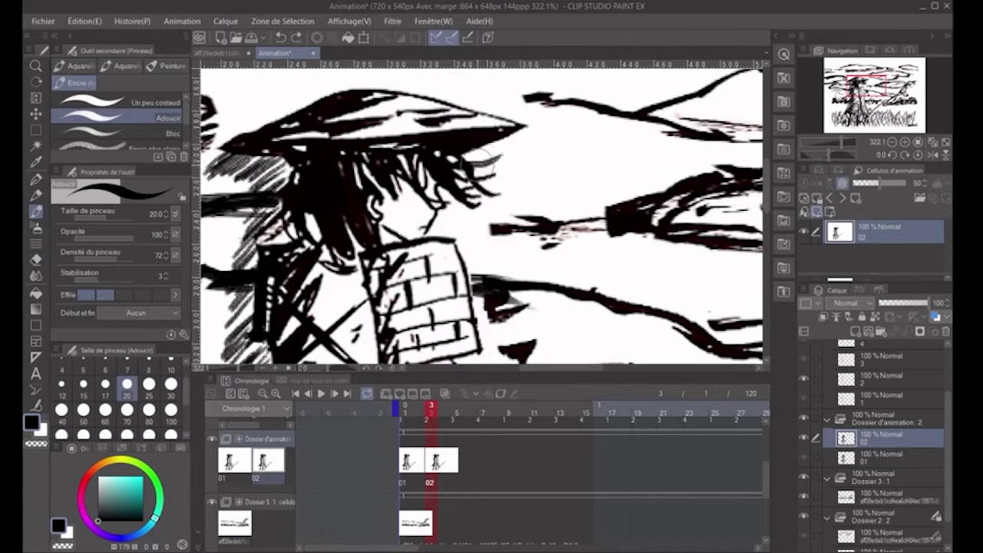
key("p")
key("ctrl+z")
left_click_drag(467, 160, 497, 199)
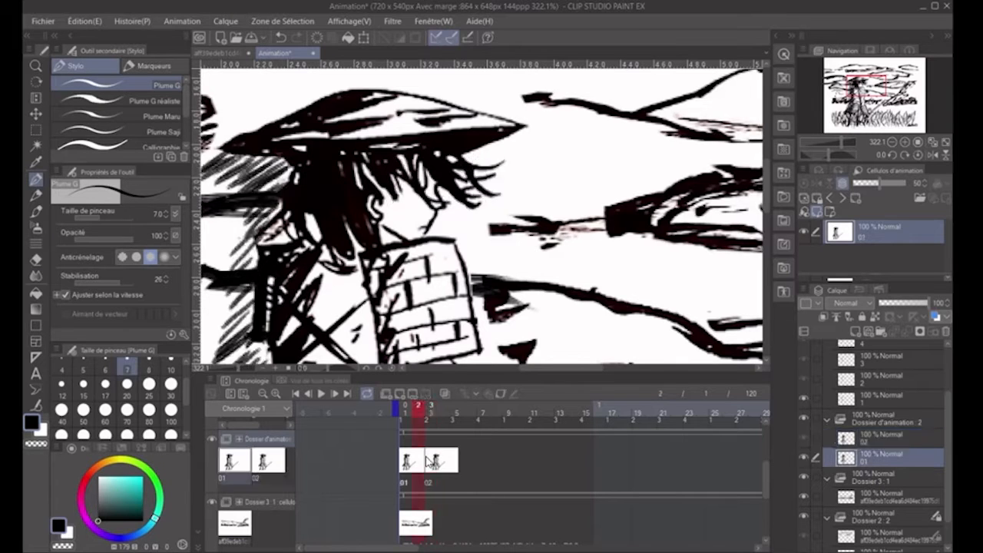
- Add samurai cel 03 at frame 5, rework its front hair with the eraser and Plume G pen, and play the animation
left_click(457, 451)
key("ctrl+v")
left_click(906, 421)
left_click(906, 439)
key("e")
mouse_move(494, 191)
left_mouse_down()
mouse_move(465, 181)
mouse_move(508, 172)
left_mouse_up()
key("p")
left_click(320, 394)
- Copy the three samurai cels and paste the sequence repeatedly along their track, checking it with playback
left_click(483, 461)
left_click_drag(395, 466, 478, 462)
key("ctrl+c")
key("ctrl+v")
key("ctrl+v")
left_click(323, 395)
left_click(322, 395)
scroll(530, 251, "down", 8)
left_click(345, 394)
left_click(722, 454)
key("ctrl+v")
- Shift the repeated samurai cels along their track so that the poses change at uneven intervals
left_click(297, 394)
left_click(365, 461)
left_click_drag(392, 463, 429, 460)
left_click_drag(493, 461, 480, 460)
mouse_move(519, 460)
left_mouse_down()
mouse_move(505, 461)
mouse_move(532, 461)
left_mouse_up()
left_click_drag(596, 461, 570, 461)
left_click_drag(648, 460, 622, 461)
left_click_drag(674, 461, 661, 461)
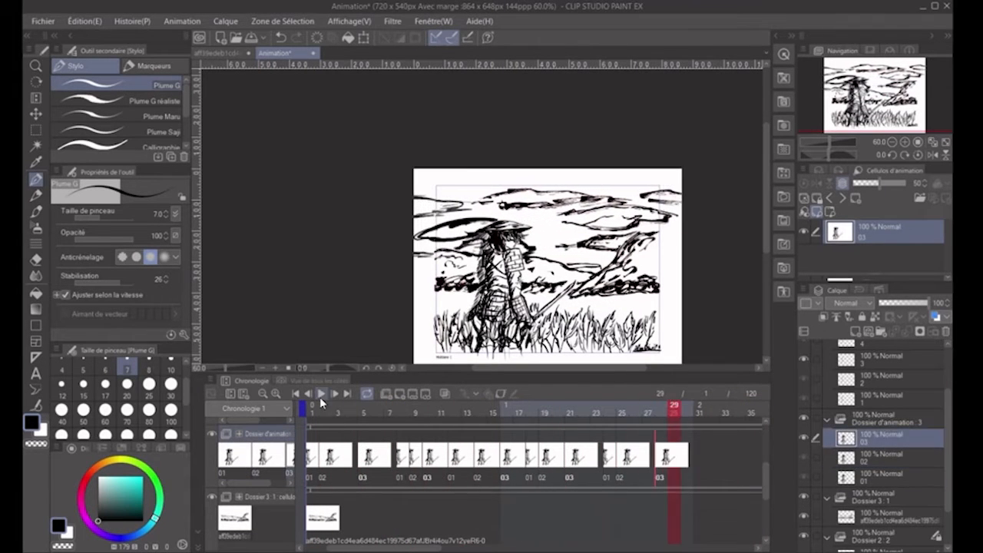
- Erase the samurai's front hair on cel 02 and redraw the strands with the Plume G pen
left_click(325, 406)
scroll(497, 245, "up", 6)
key("e")
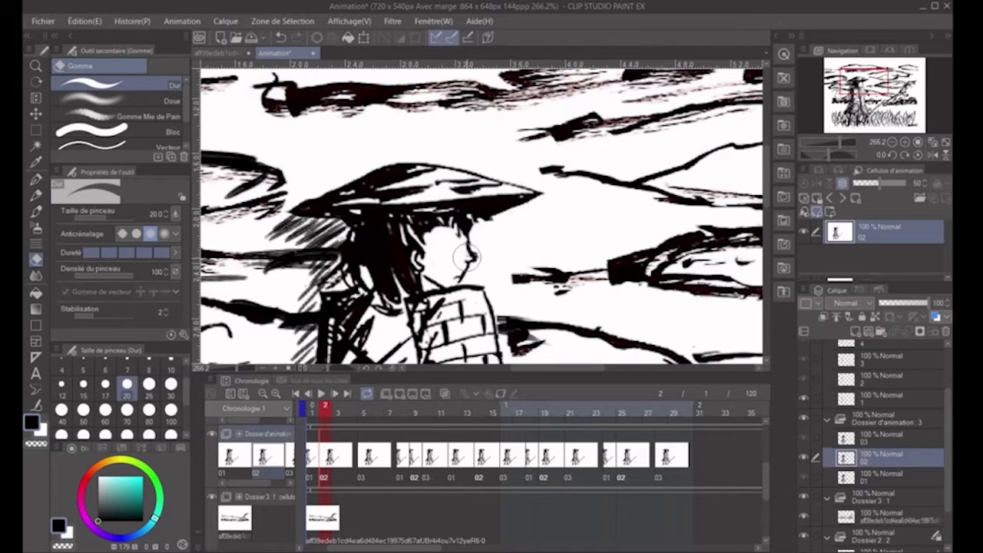
left_click_drag(480, 244, 464, 221)
key("p")
left_click_drag(426, 221, 442, 257)
left_click_drag(439, 221, 464, 250)
left_click_drag(470, 222, 492, 263)
left_click_drag(479, 216, 494, 232)
- Play the animation from the first frame to check the samurai's moving hair
left_click(726, 407)
key("/")
left_click(577, 206)
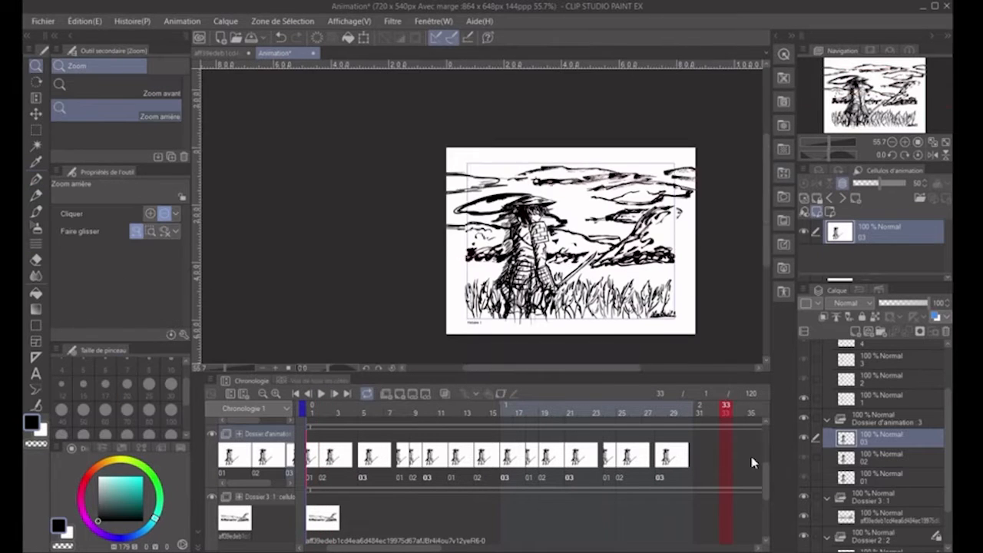
left_click(295, 394)
left_click(321, 394)
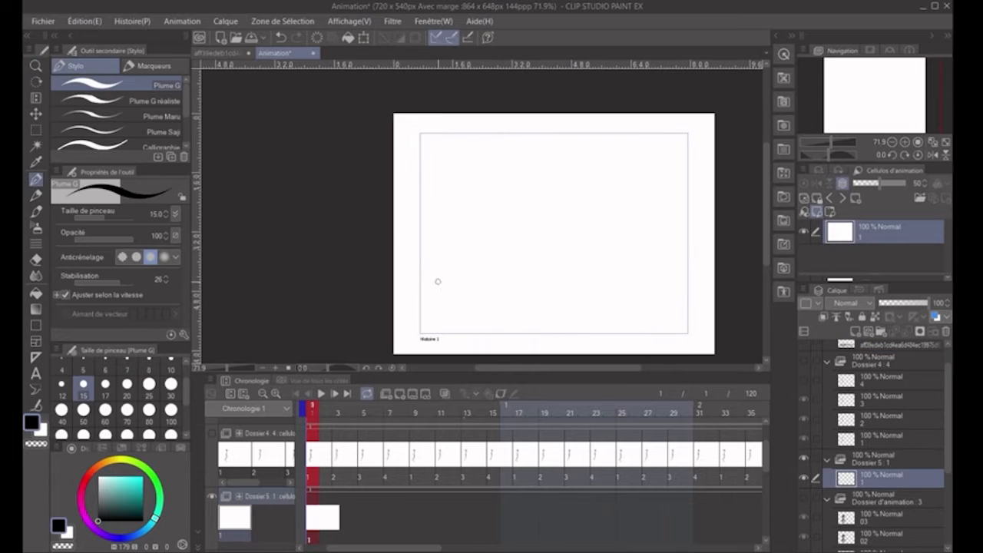
- Turn on onion skin and draw a gradually lengthening wind line on successive one-frame Dossier 5 cels with Plume G at size 15
left_click(445, 393)
left_click(400, 393)
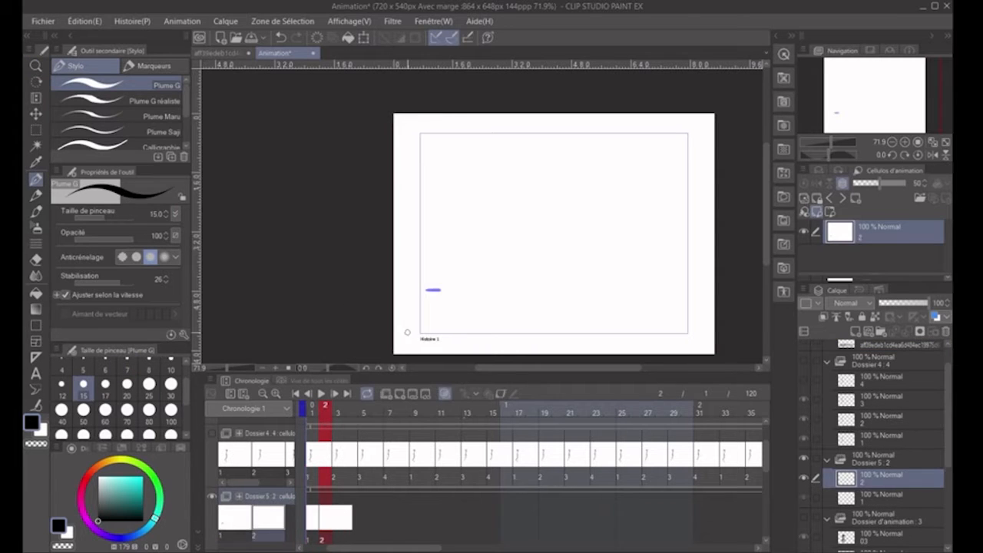
left_click(400, 396)
left_click_drag(425, 290, 476, 286)
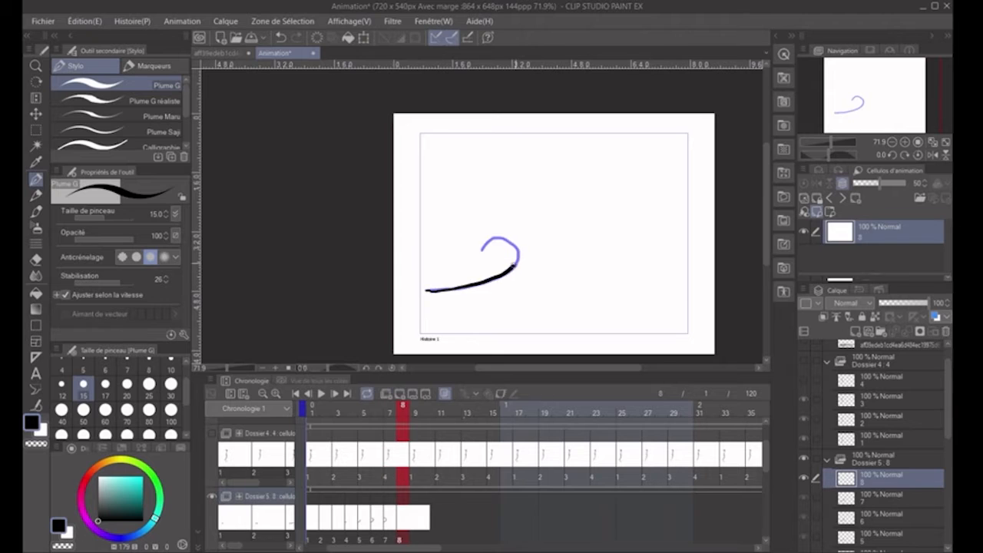
left_click_drag(507, 240, 546, 277)
- Carry the wind line through its loop and onward on further cels, shortening its trailing end
left_click(399, 393)
left_click_drag(426, 293, 493, 238)
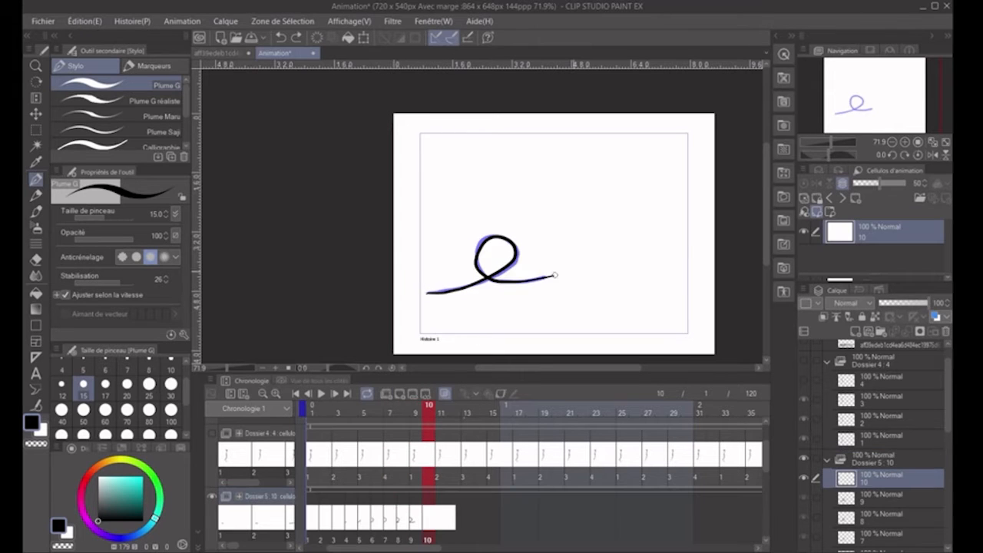
left_click_drag(545, 277, 577, 270)
left_click(400, 393)
left_click(400, 393)
left_click_drag(508, 265, 493, 234)
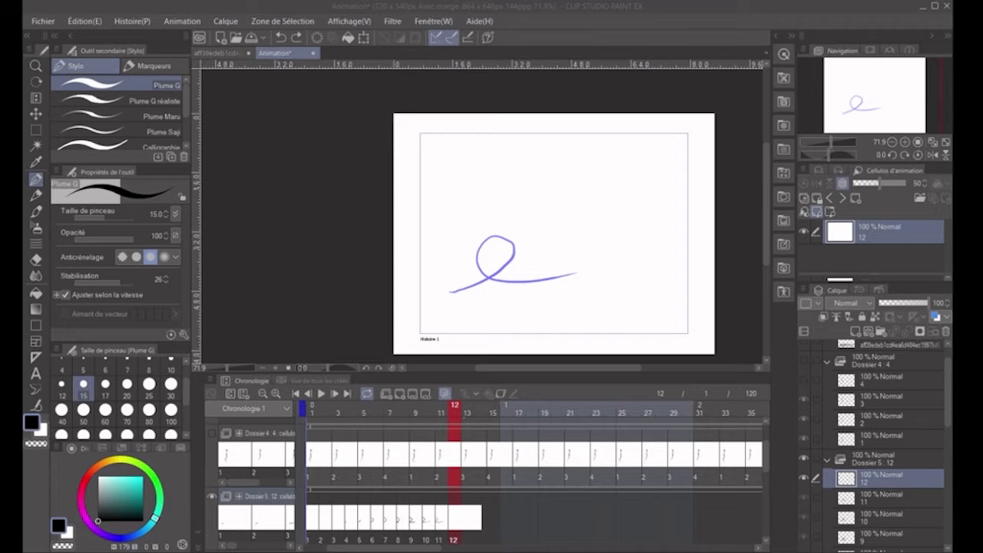
- Play the animation with all the drawing's layers shown to review the wind line
left_click(321, 393)
left_click(457, 516)
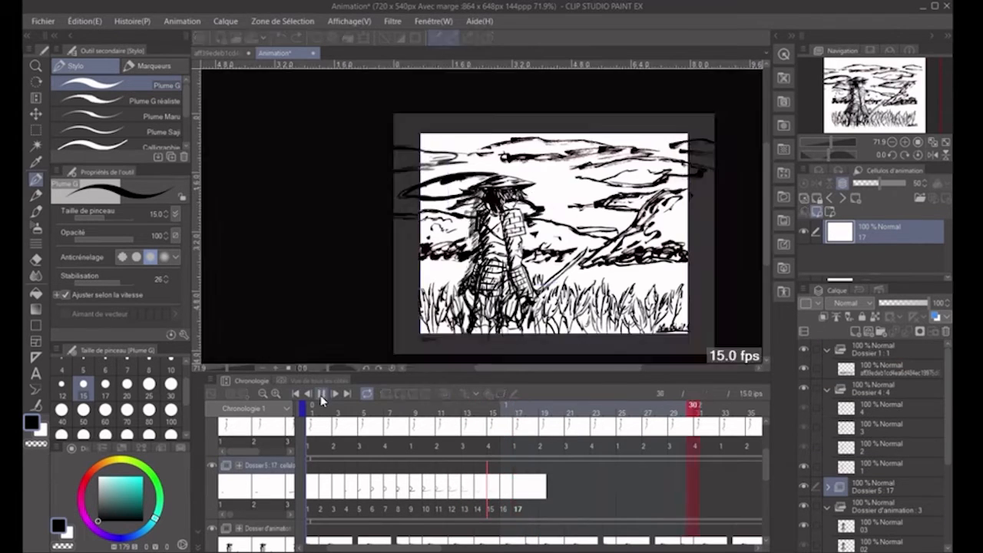
left_click(325, 394)
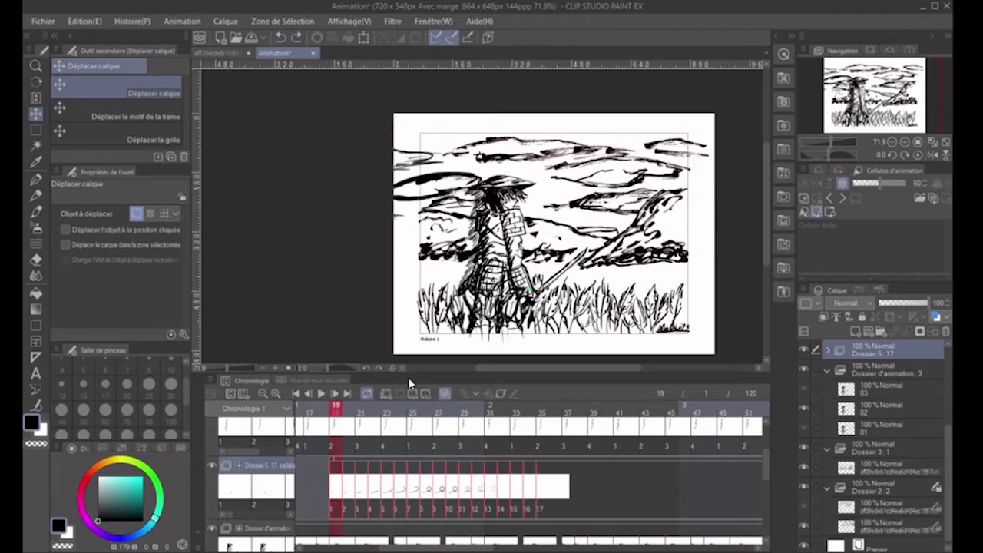
- Move the Dossier 5 wind cels to start at frame 19, repeat them from frame 82 and play the animation
left_click(322, 394)
left_click(322, 394)
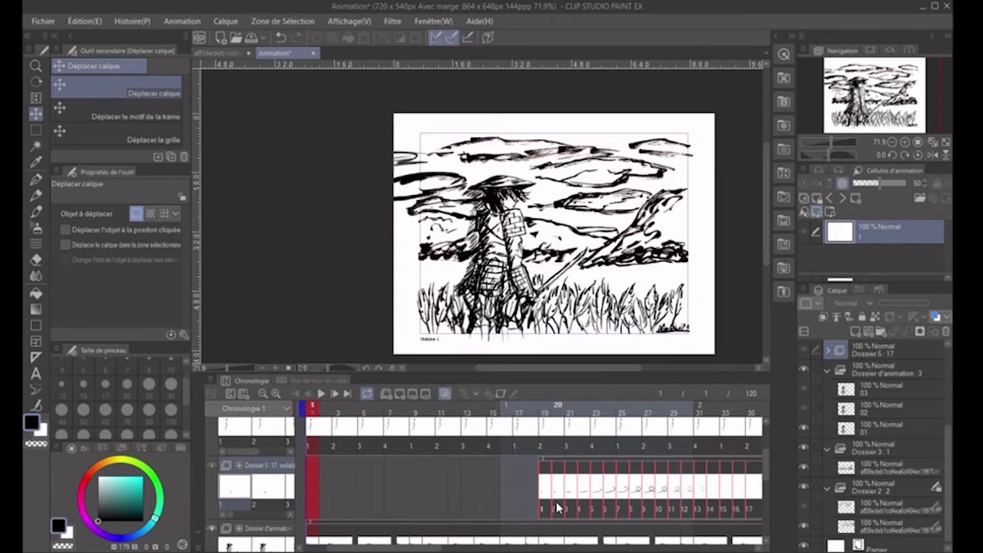
left_click(321, 395)
left_click(322, 396)
left_click(322, 394)
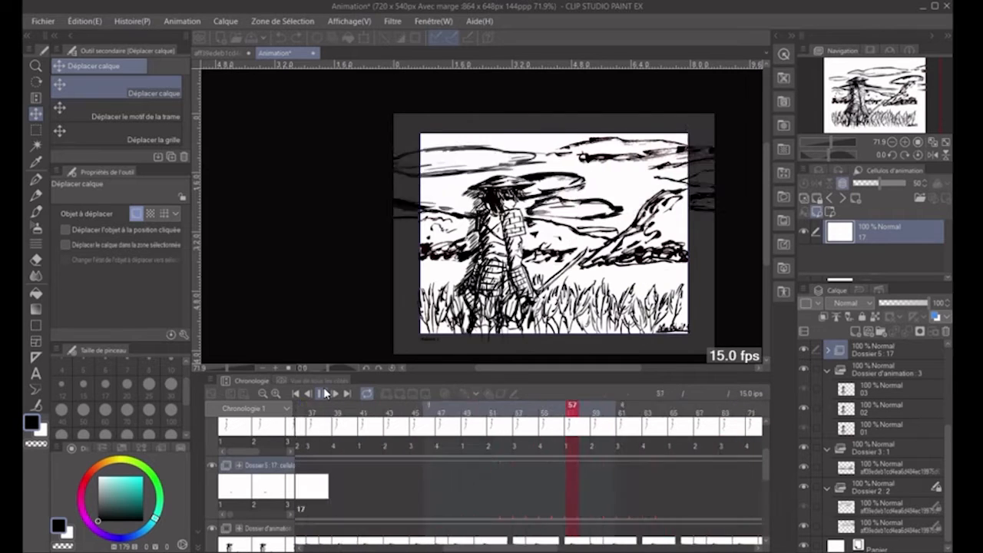
left_click(323, 395)
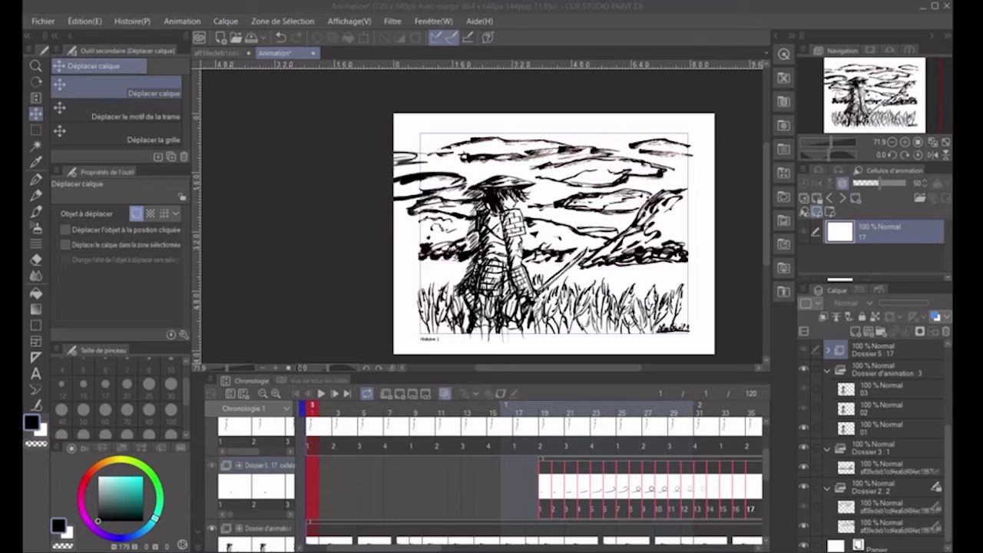
left_click(321, 393)
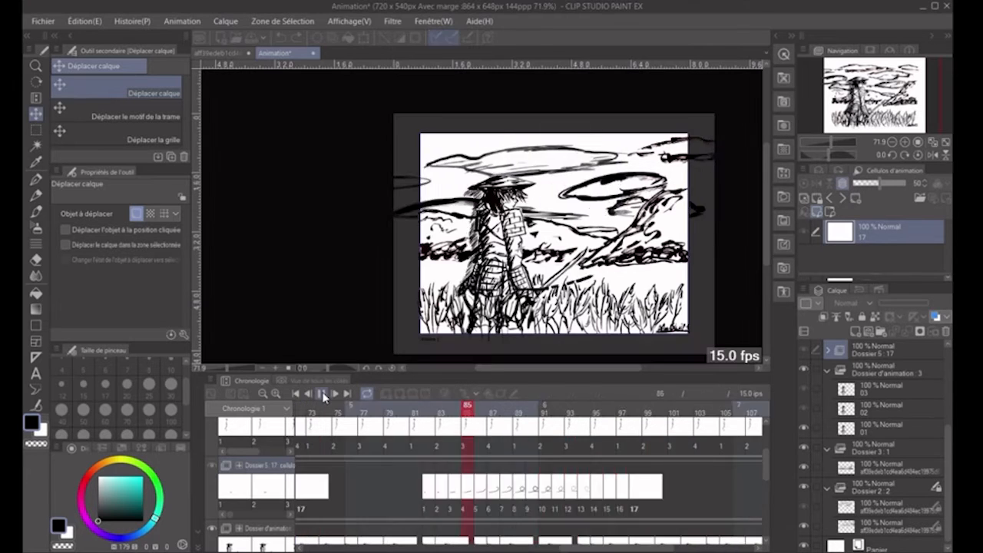
left_click(321, 393)
- Isolate the grass drawing in the Dossier 1 folder and rename its cel as 01
scroll(399, 503, "down", 2)
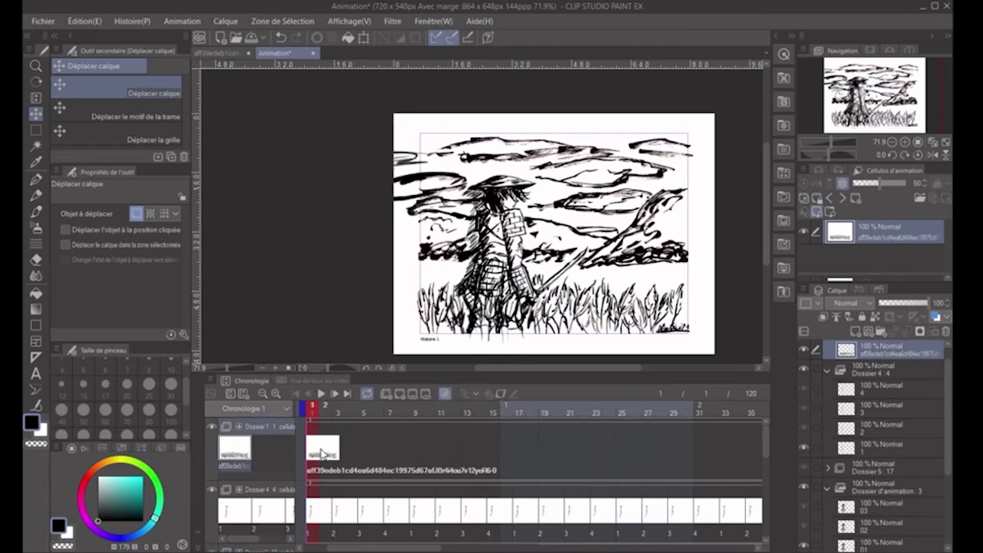
scroll(627, 305, "up", 2)
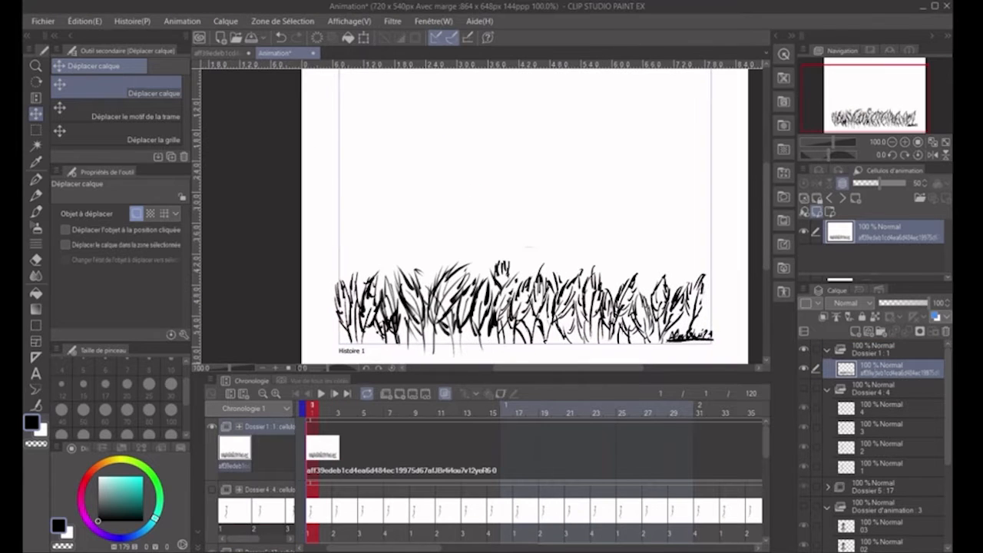
double_click(861, 375)
type("01")
key("Return")
- Add grass cel 02 at frame 2 and redraw the swaying blades over the onion skin with the Plume G pen
left_click(324, 412)
left_click(399, 393)
key("p")
left_click_drag(344, 301, 350, 342)
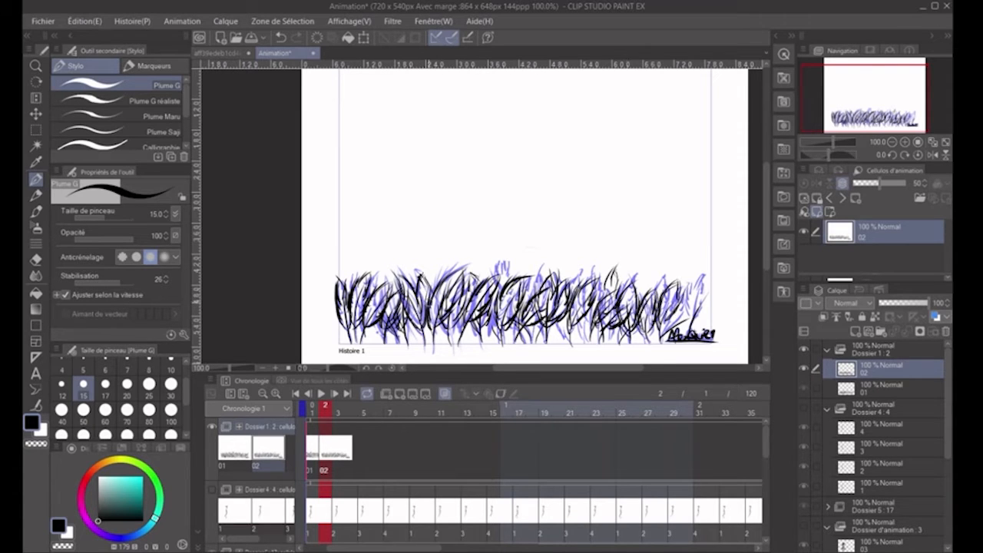
- Add grass cel 03 at frame 3 and draw another variation of the grass blades with the Plume G pen
left_click(338, 413)
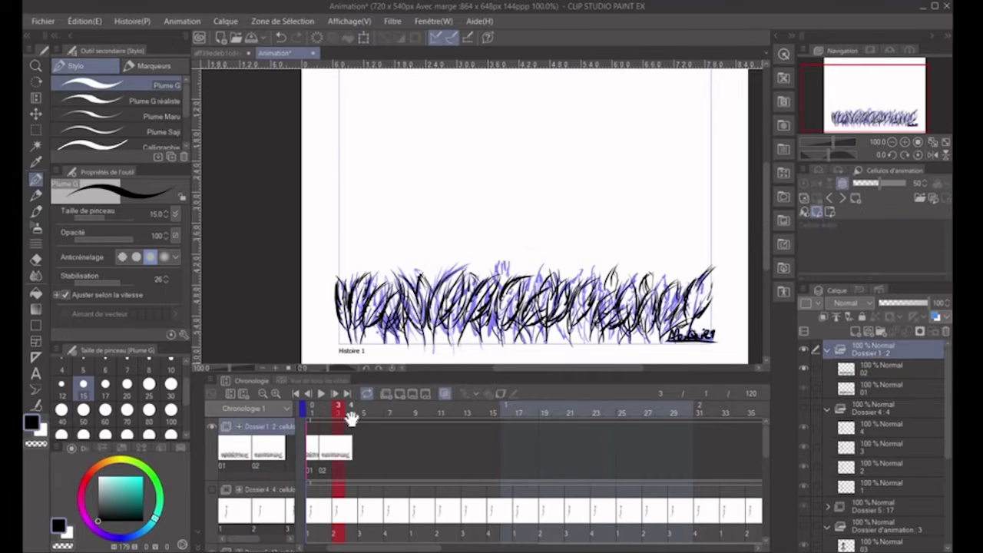
left_click(400, 393)
left_click_drag(351, 342, 347, 296)
left_click_drag(352, 341, 378, 296)
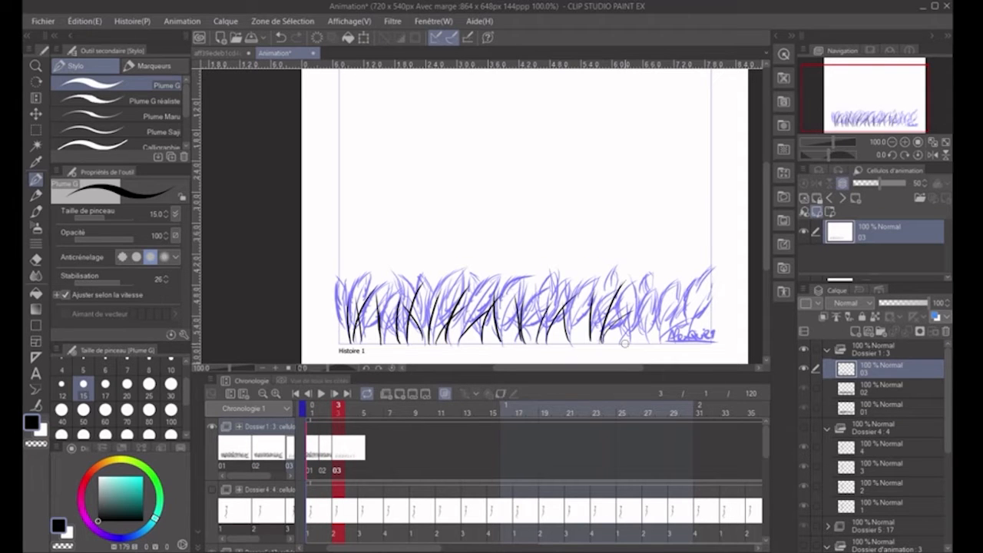
mouse_move(430, 327)
left_mouse_down()
mouse_move(449, 278)
mouse_move(473, 279)
left_mouse_up()
left_click_drag(456, 332, 488, 298)
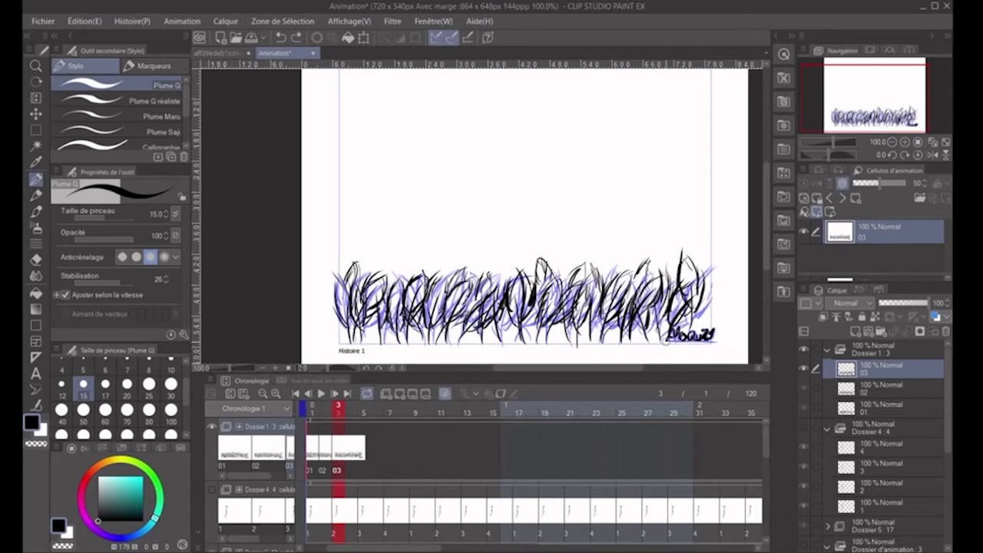
- Spread the three grass cels out on the Dossier 1 track and repeat the sequence after them
left_click_drag(338, 449, 376, 448)
left_click(325, 449)
left_click(376, 449)
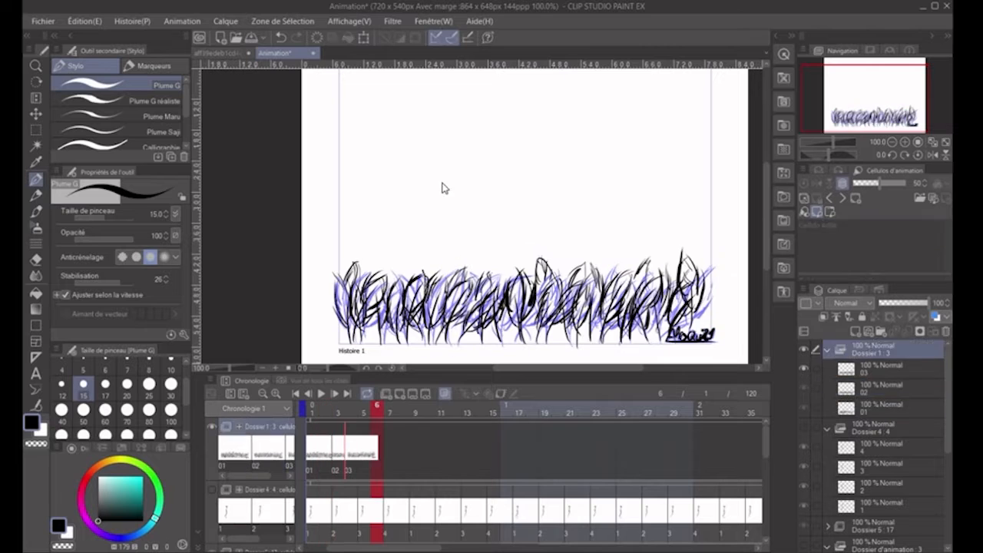
left_click(415, 450)
left_click(429, 453)
left_click_drag(439, 453, 297, 453)
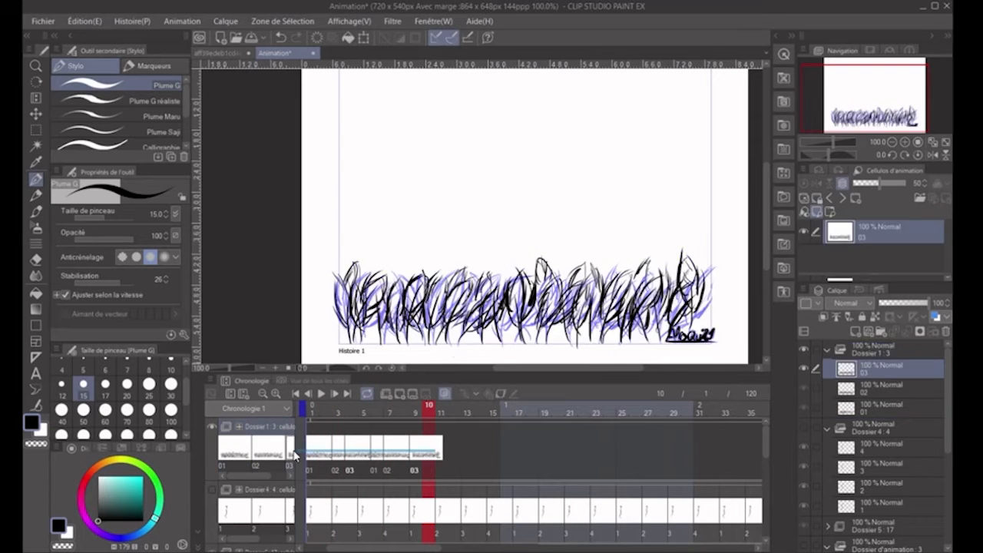
- Paste the grass sequence further along the Dossier 1 track and play the animation
left_click(548, 453)
left_click(662, 449)
left_click_drag(432, 548, 454, 550)
left_click(320, 393)
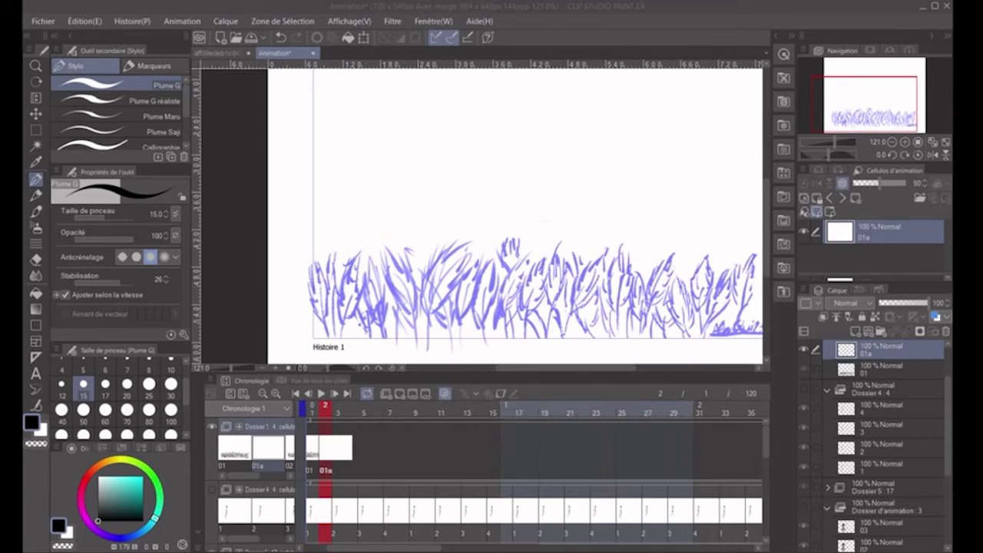
- Reduce the grass track to cel 01 and trace its blades closely on a new cel 01a at frame 2
left_click_drag(543, 369, 555, 370)
left_click_drag(269, 297, 282, 340)
left_click_drag(283, 291, 288, 337)
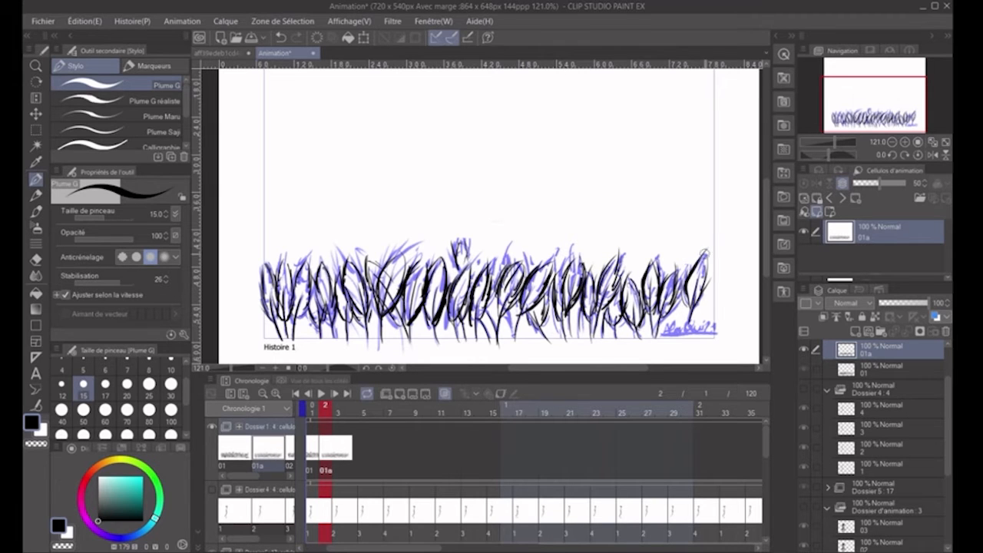
- Repeat grass cels 01 and 01a alternately frame by frame along the Dossier 1 track
left_click(364, 447)
key("ctrl+v")
left_click(314, 449)
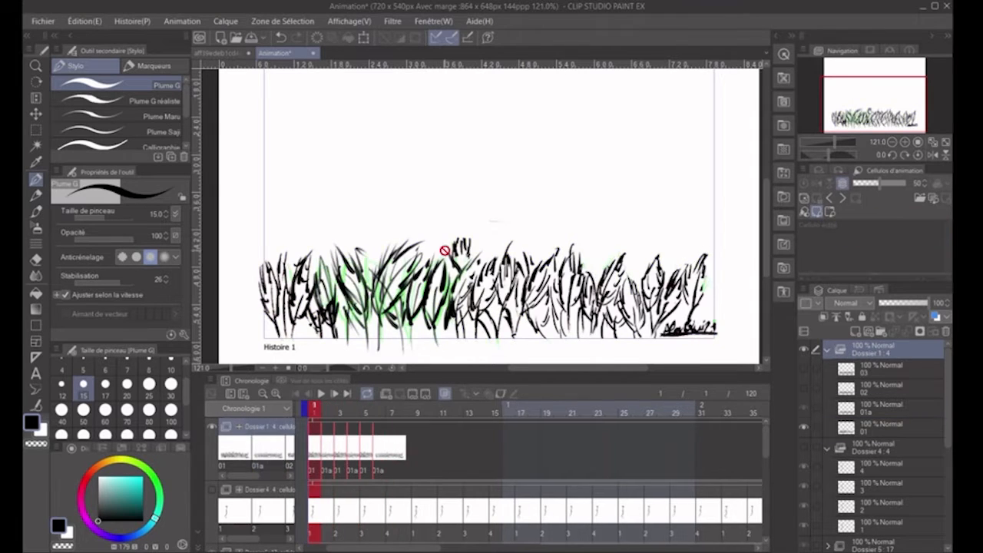
- Paste the alternating 01 and 01a grass sequence further along the Dossier 1 track and play the animation
left_click(545, 450)
key("ctrl+v")
left_click(590, 458)
key("ctrl+v")
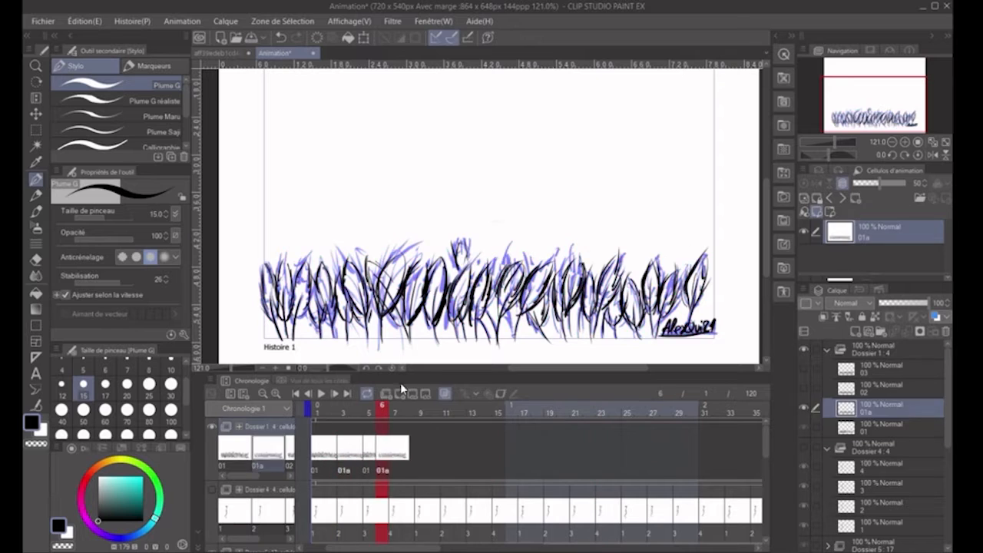
mouse_move(430, 269)
left_mouse_down()
mouse_move(549, 175)
mouse_move(680, 258)
left_mouse_up()
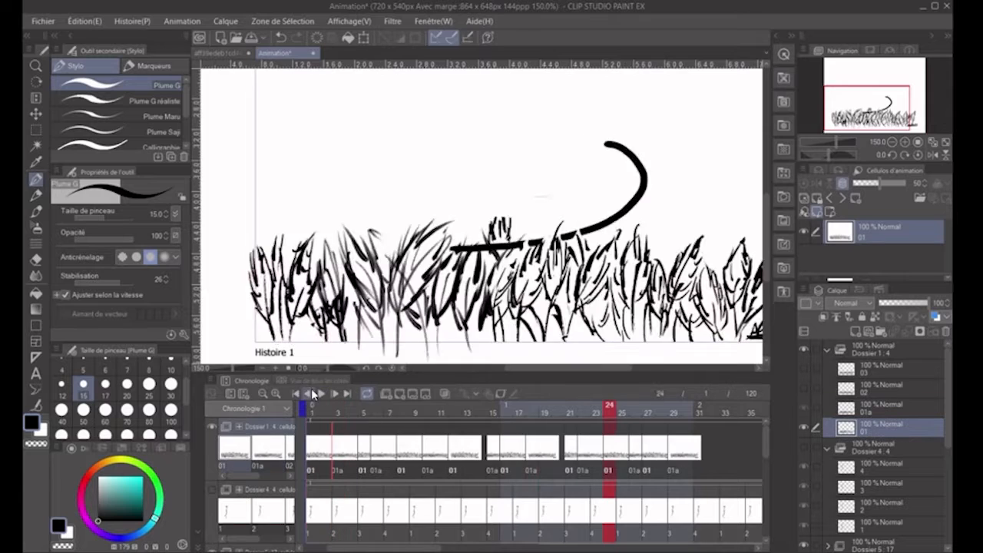
left_click(323, 393)
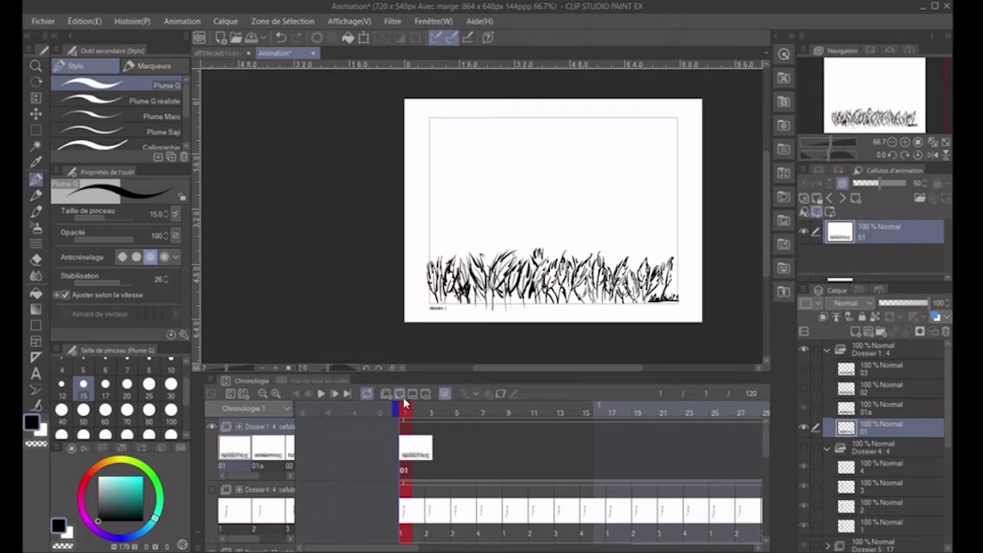
- Replace the sequence on the Dossier 1 track with five new one-frame cels, sketching a bending grass blade near the lower-left corner
left_click(401, 394)
scroll(600, 287, "up", 4)
left_click_drag(419, 445, 406, 446)
scroll(375, 292, "down", 1)
left_click(400, 394)
left_click_drag(305, 278, 311, 313)
left_click(400, 393)
left_click(400, 394)
left_click(400, 393)
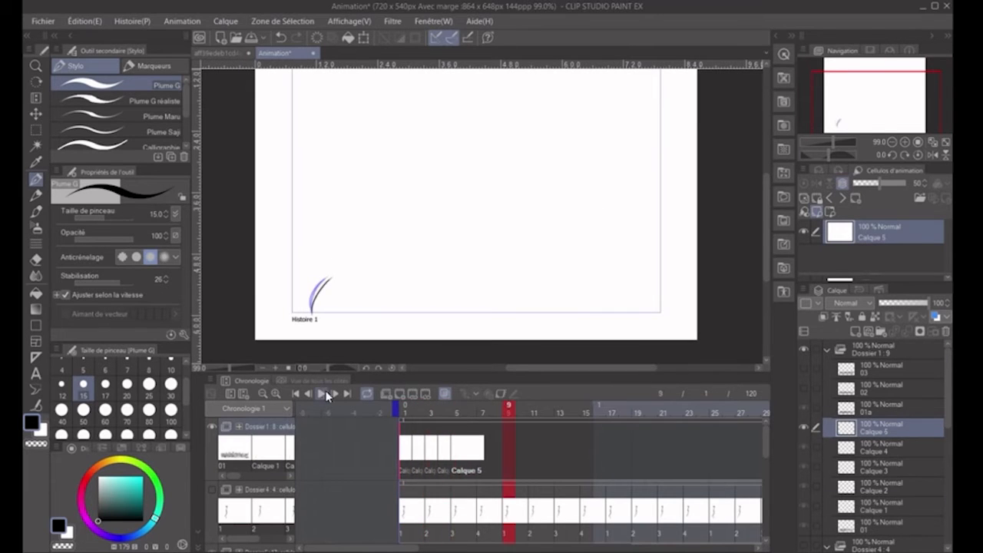
- Draw further curved blades beside the first one on cels Calque 1 to Calque 5, building a small clump that sways from frame to frame
left_click_drag(357, 277, 345, 313)
left_click(418, 412)
left_click(430, 412)
mouse_move(367, 278)
left_mouse_down()
mouse_move(346, 311)
mouse_move(346, 342)
mouse_move(378, 296)
left_mouse_up()
left_click(456, 413)
left_click(406, 412)
scroll(368, 292, "up", 1)
left_click(418, 412)
key("Right")
key("Right")
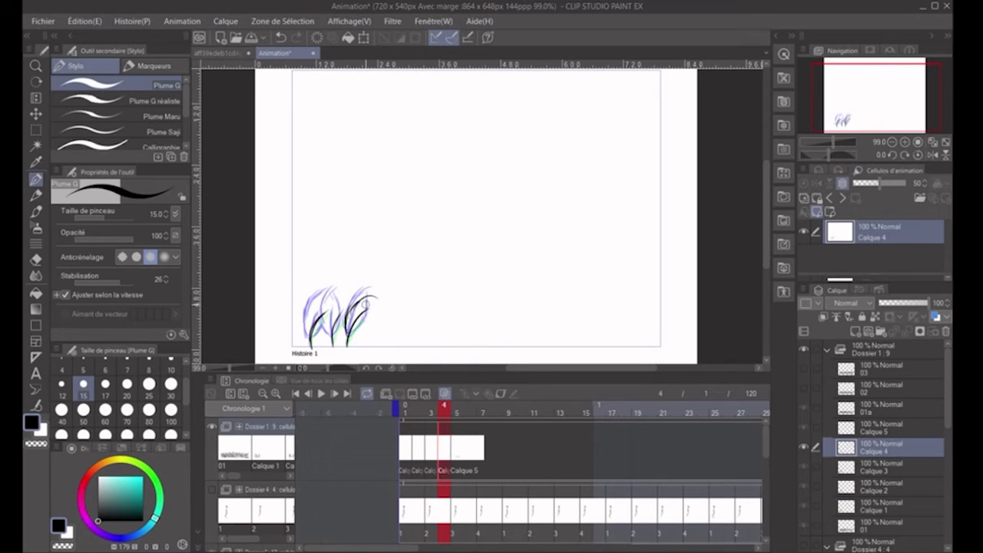
key("Right")
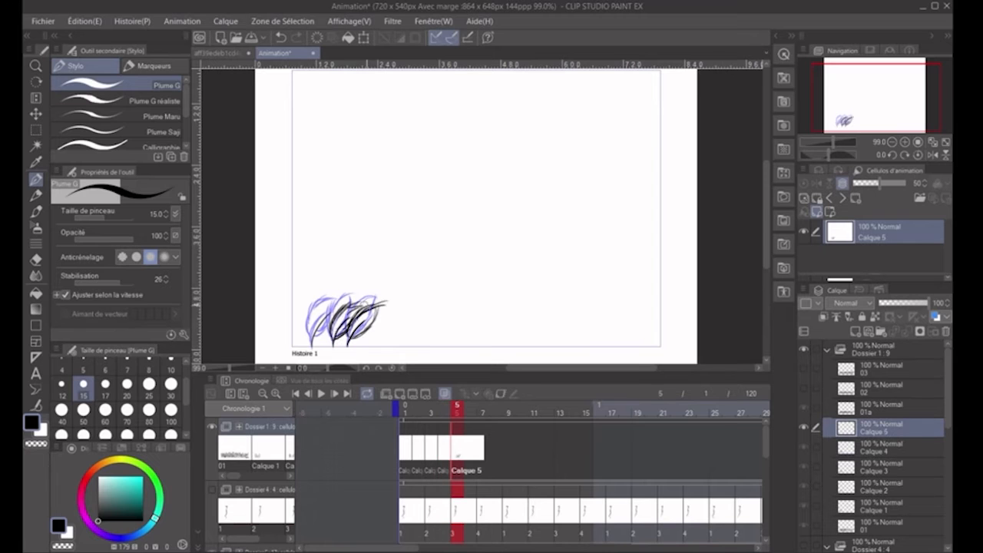
- Assign cels Calque 4, Calque 3, Calque 2 and Calque 1 to frames 6 to 9 of the Dossier 1 track
right_click(471, 449)
left_click(484, 231)
right_click(483, 451)
left_click(497, 217)
right_click(497, 453)
left_click(510, 203)
right_click(509, 455)
left_click(522, 189)
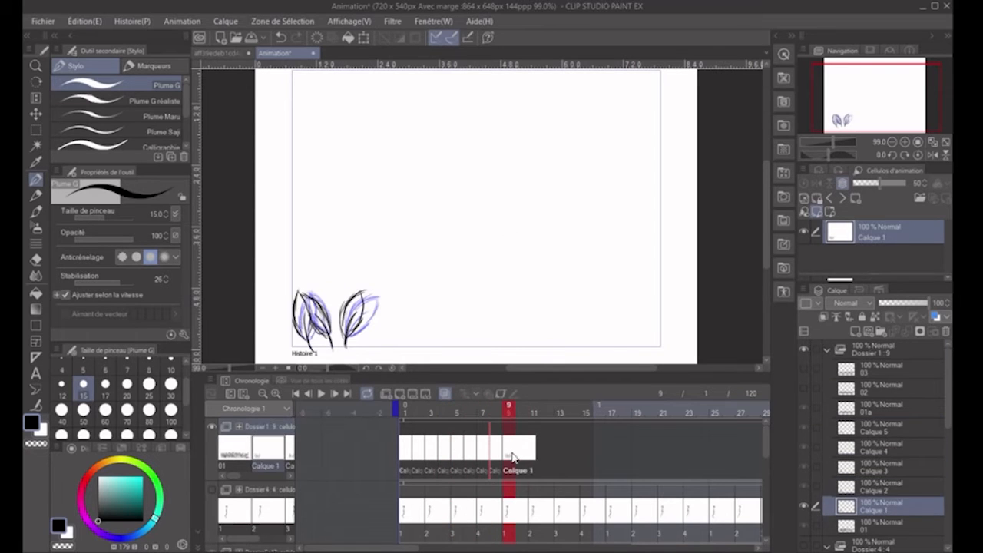
- Continue the back-and-forth cel order on the Dossier 1 track through frame 16, ending with Calque 2
left_click(573, 246)
right_click(573, 453)
left_click(586, 232)
right_click(587, 453)
left_click(599, 218)
right_click(598, 453)
left_click(612, 205)
- Repeat the 16-frame blade sequence after itself on the Dossier 1 track and play the animation
left_click_drag(627, 463, 405, 449)
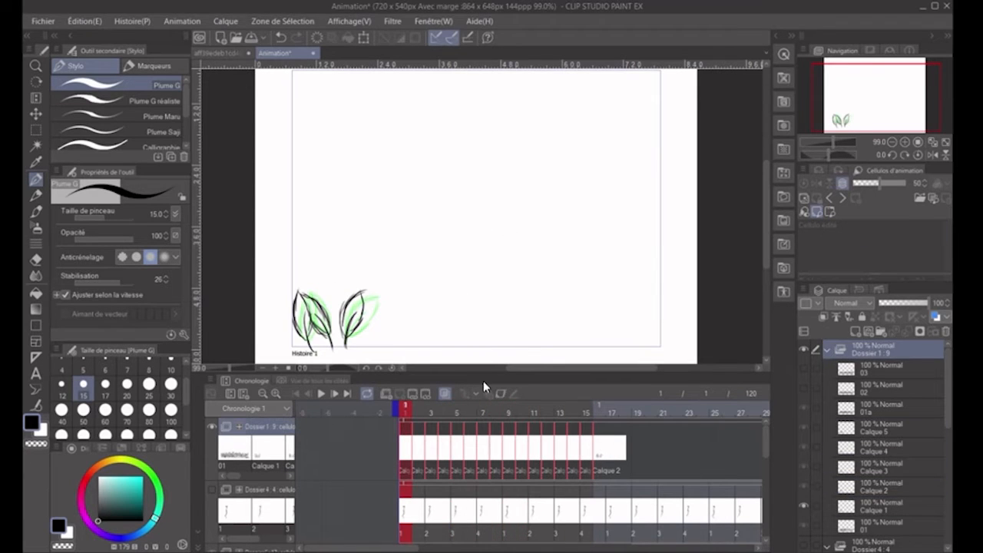
key("space")
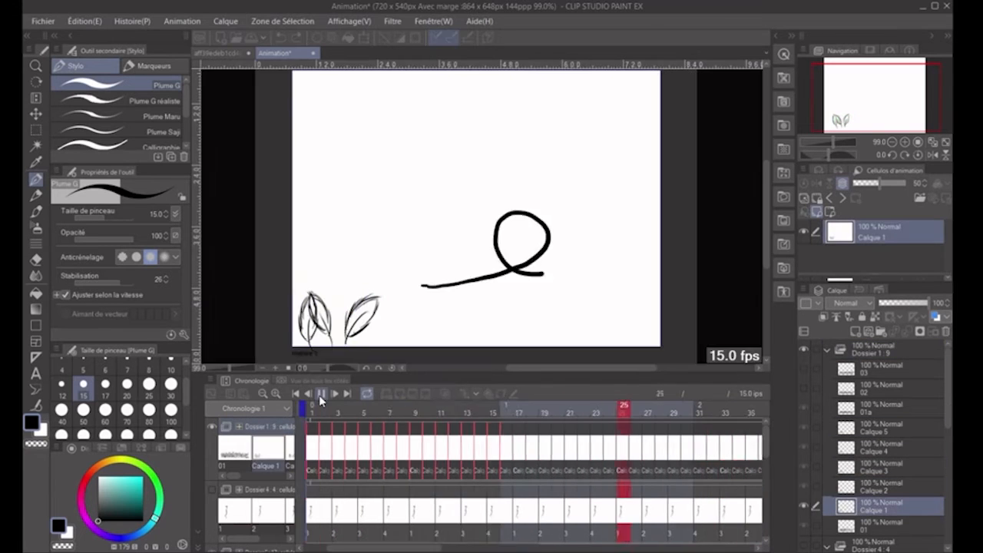
left_click(321, 395)
left_click(297, 395)
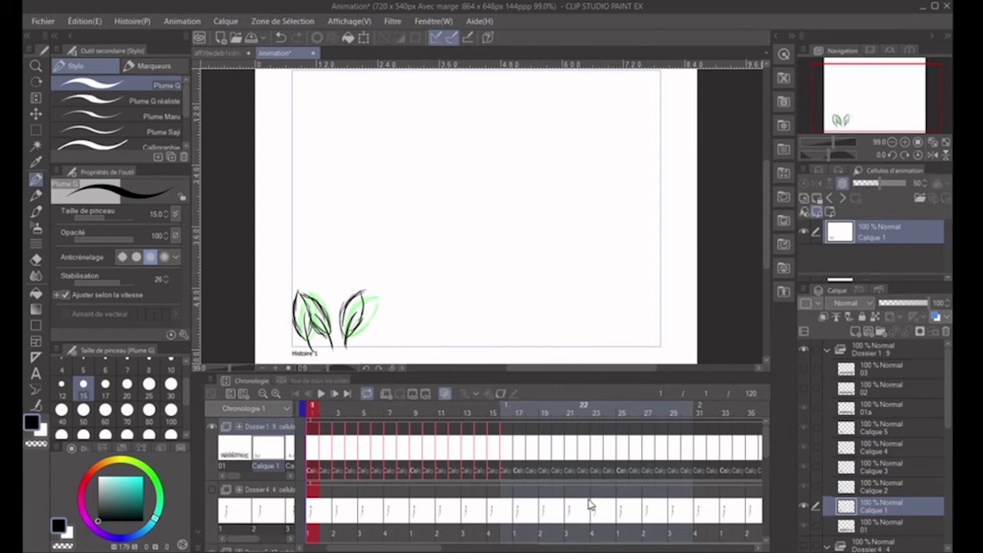
- Paste the blade sequence along the rest of the Dossier 1 track up to frame 113
left_click(407, 413)
key("ctrl+v")
left_click_drag(438, 549, 583, 547)
left_click(638, 432)
key("ctrl+v")
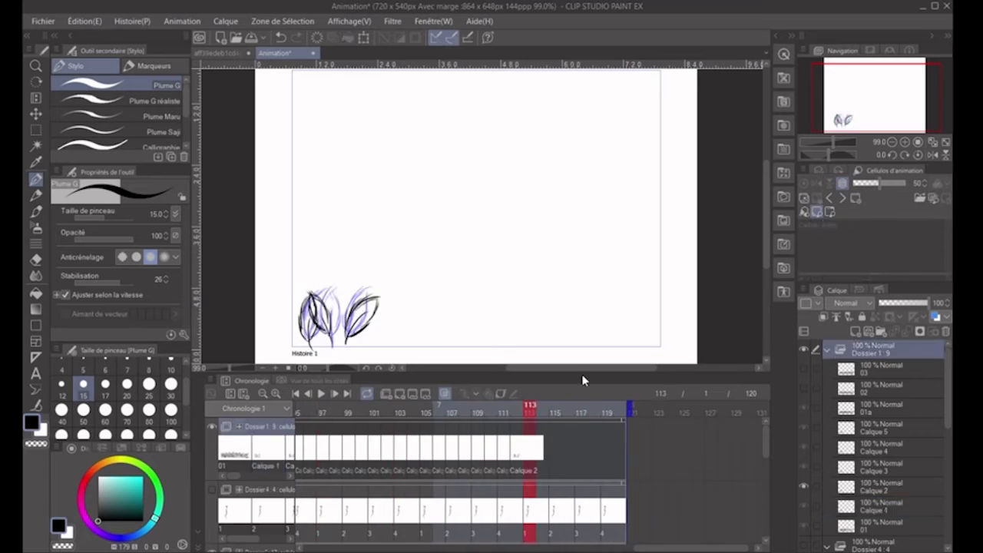
- Duplicate the blade clump along the bottom edge of cel Calque 1 at frame 1 with the Tampon de copie tool at size 200
left_click_drag(676, 548, 353, 548)
left_click(405, 412)
left_click(36, 276)
left_click(119, 140)
key("[")
left_click(321, 314, "alt")
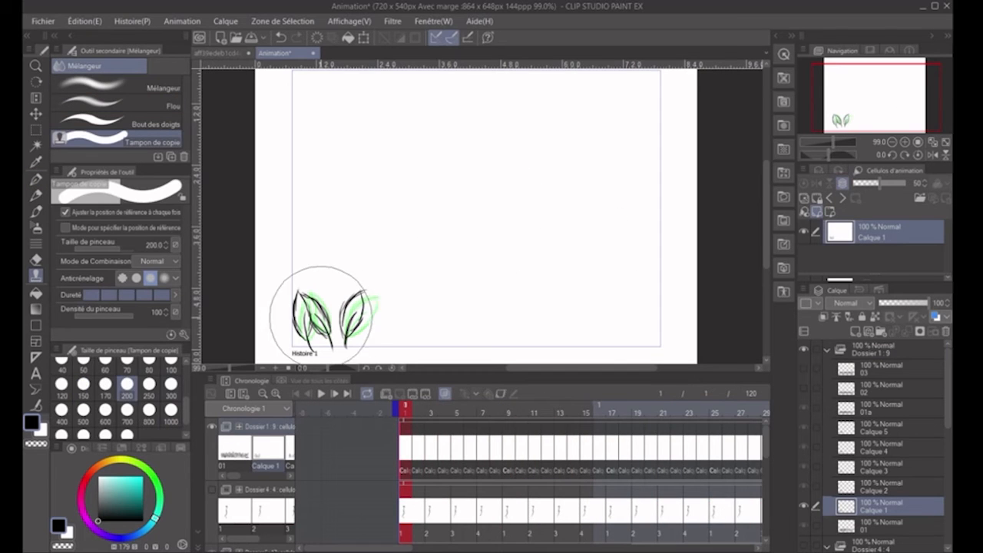
left_click(442, 316)
left_click(558, 311)
left_click(622, 312)
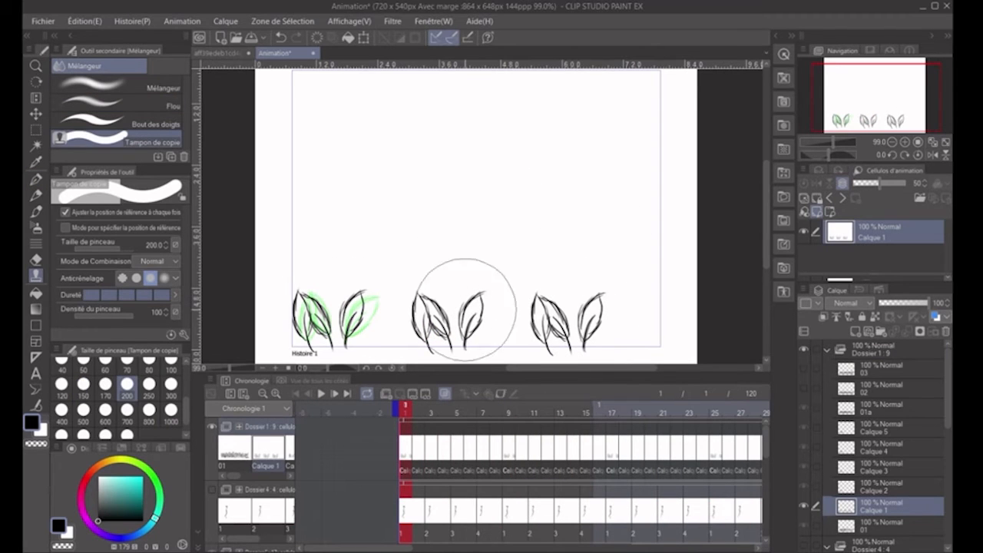
left_click(378, 315)
- Try stamping copies of the blade clump along the bottom edge of cel Calque 2
key("Right")
left_click(336, 313, "alt")
left_click(451, 315)
left_click(633, 312)
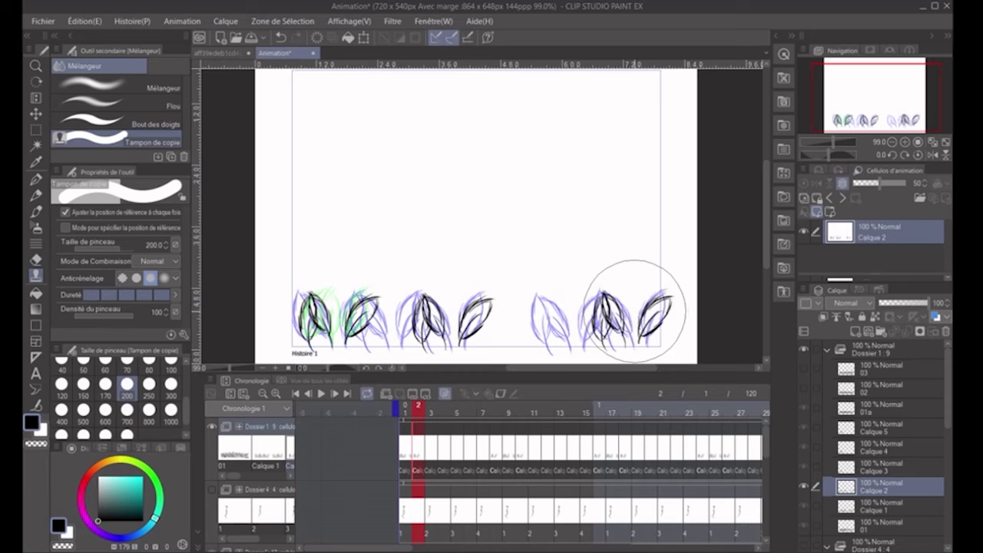
left_click(622, 311)
left_click(516, 310)
key("ctrl+z")
key("ctrl+z")
left_click(340, 314, "alt")
left_click(574, 316)
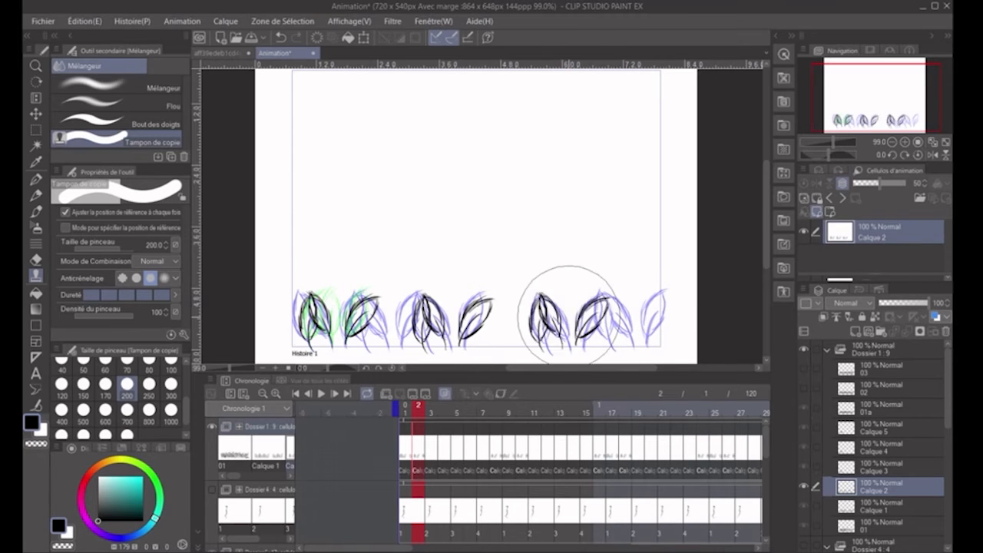
- Undo the last stamped clumps and stamp two evenly spaced copies of the clump along the bottom edge of cel Calque 2
key("ctrl+z")
key("ctrl+z")
key("ctrl+z")
key("ctrl+z")
key("Right")
left_click(343, 309, "alt")
left_click(454, 311)
left_click(574, 314)
- Stamp two copies of the blade clump along the bottom edge of cel Calque 3 with the brush size set to 300
key("Right")
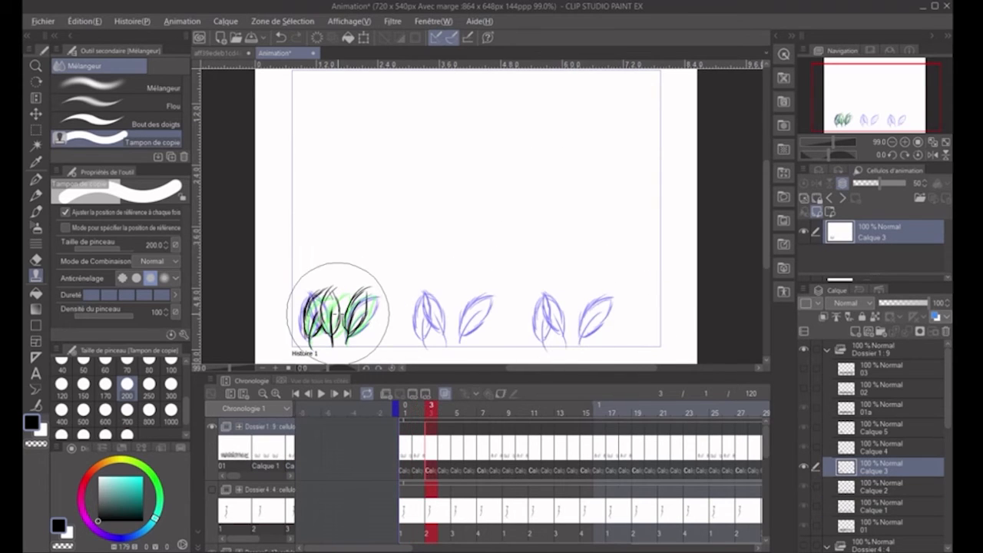
left_click(453, 310)
key("ctrl+z")
left_click(332, 307, "alt")
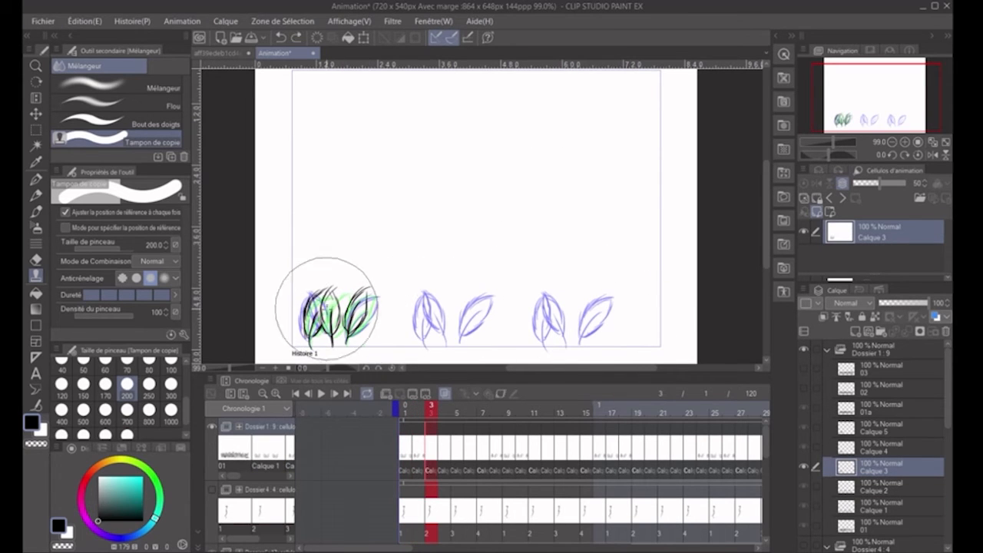
key("bracketright")
key("bracketright")
left_click(428, 286)
key("ctrl+z")
left_click(424, 290)
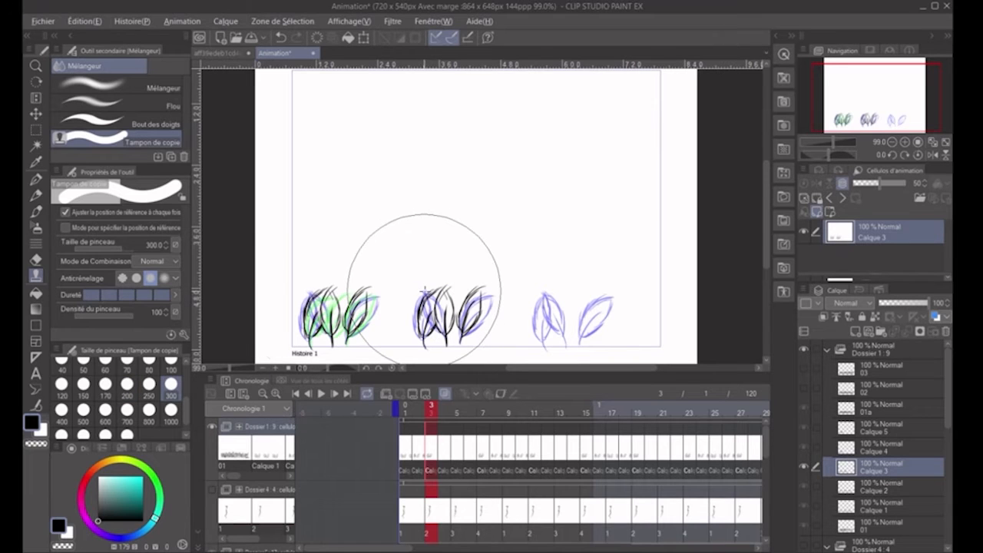
key("Left")
key("Right")
key("Right")
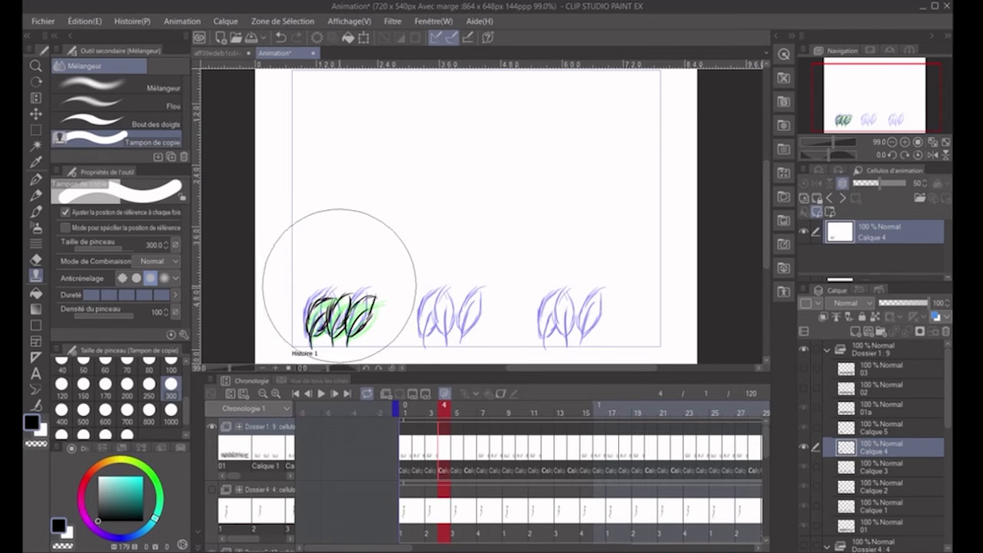
- Stamp two copies of the blade clump along the bottom edge on cels Calque 4 and Calque 5, and play the animation
left_click(447, 286)
left_click(566, 287)
left_click(463, 444)
left_click(459, 445)
left_click(441, 293)
left_click(559, 291)
left_click(322, 396)
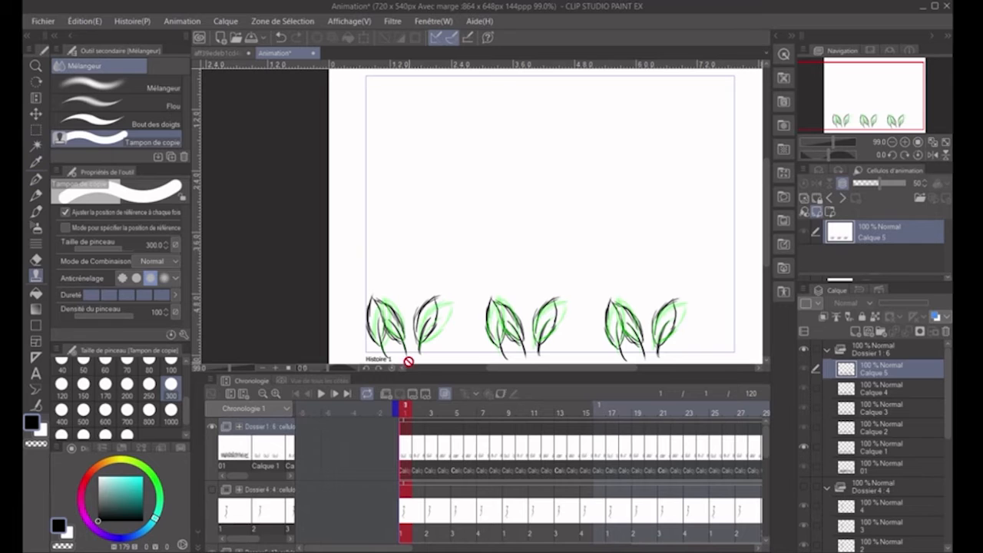
- Delete cels 01a, 02 and 03 from Dossier 1 and try stamping extra clumps into the gaps on cels Calque 1 and Calque 2
left_click(405, 448)
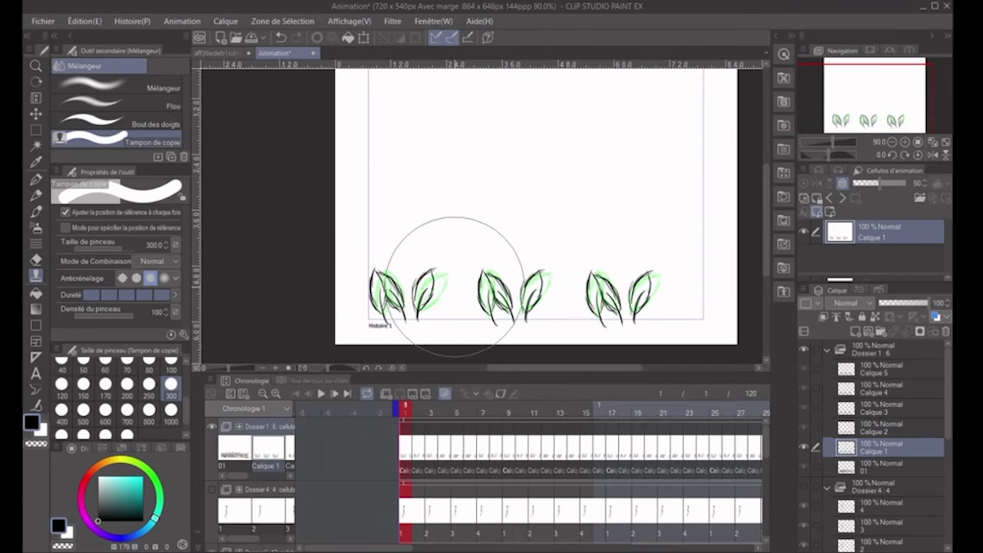
left_click_drag(450, 289, 419, 262)
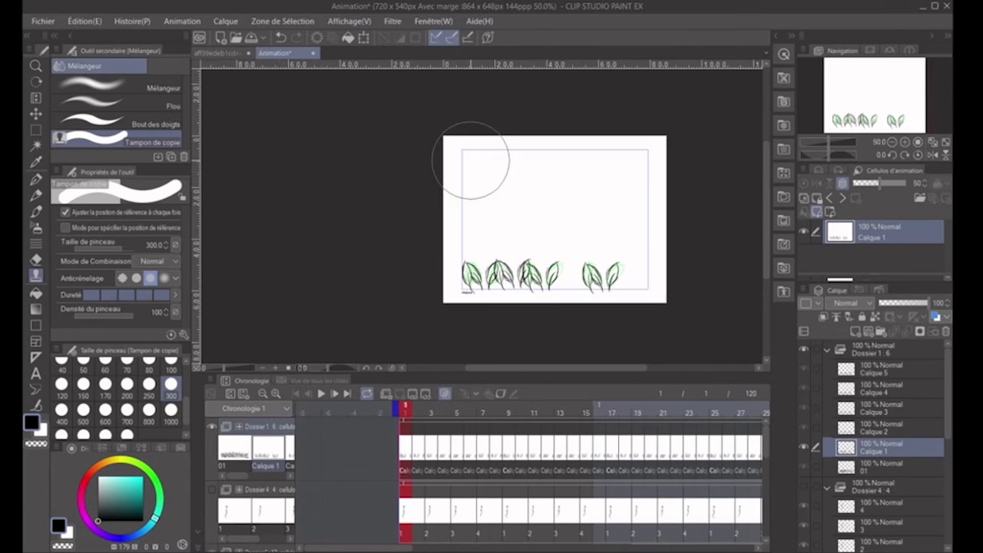
left_click_drag(468, 163, 492, 191)
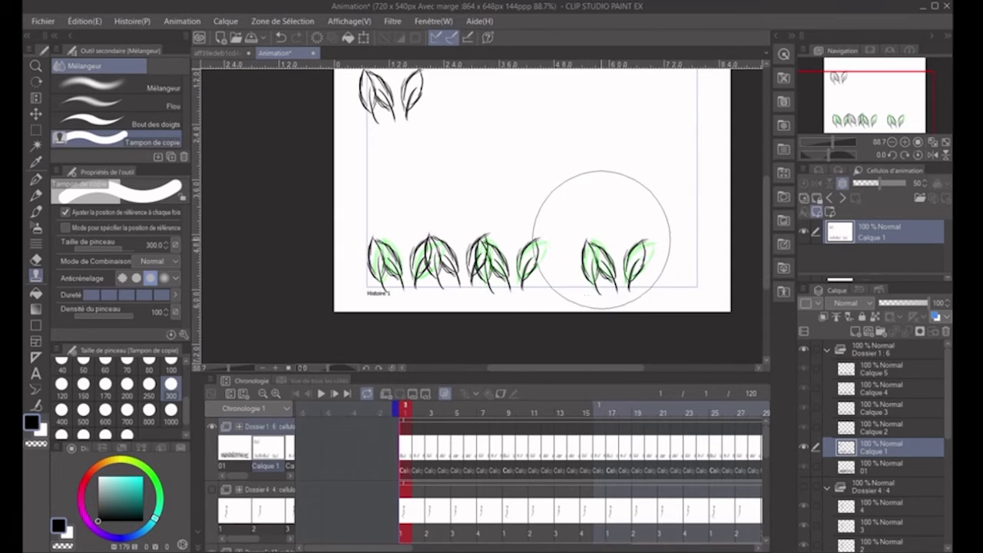
left_click_drag(592, 220, 617, 243)
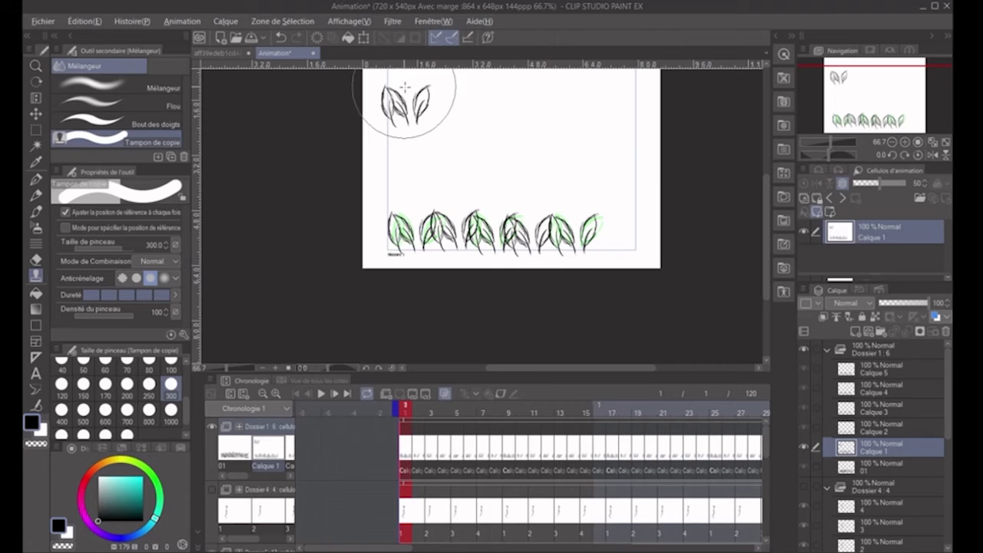
left_click_drag(607, 223, 618, 245)
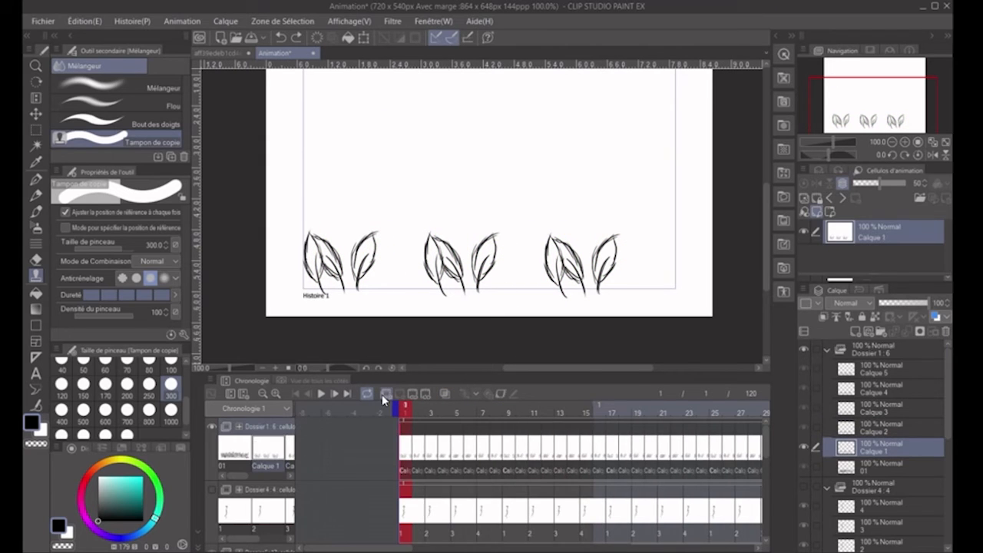
- Create a new animation folder above Dossier 1 and paste copies of cels Calque 1 and Calque 2 into it
left_click(386, 395)
left_click(901, 477)
left_click(900, 487)
left_click(409, 452)
key("ctrl+v")
left_click(882, 467)
key("ctrl+v")
left_click(880, 513)
key("ctrl+v")
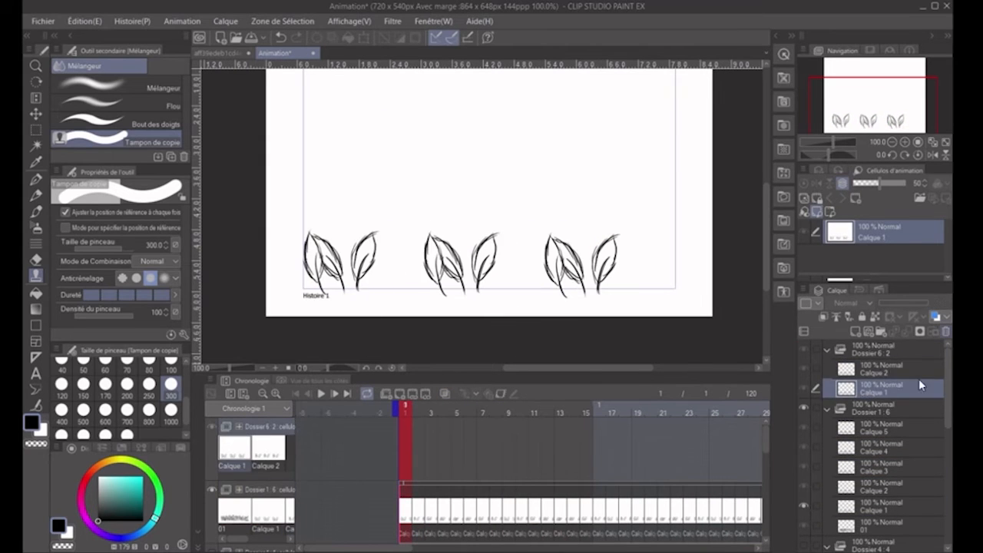
- Paste copies of cels Calque 3, Calque 4 and Calque 5 into the Dossier 6 folder
left_click(882, 368)
key("ctrl+v")
left_click(884, 467)
key("ctrl+v")
left_click(889, 465)
key("ctrl+v")
- Assign cel Calque 1 to frame 1 of the Dossier 6 track and shift it rightward so its clumps fill the gaps
left_click(409, 453)
right_click(409, 453)
left_click(434, 461)
left_click(36, 113)
left_click_drag(461, 230, 519, 228)
key("ctrl+z")
key("Right")
key("Right")
key("Right")
key("Right")
key("Right")
key("Right")
key("Right")
key("Right")
- Assign cel Calque 2 to frame 2 of the Dossier 6 track, turn on the onion skin and shift the cel rightward
left_click(418, 453)
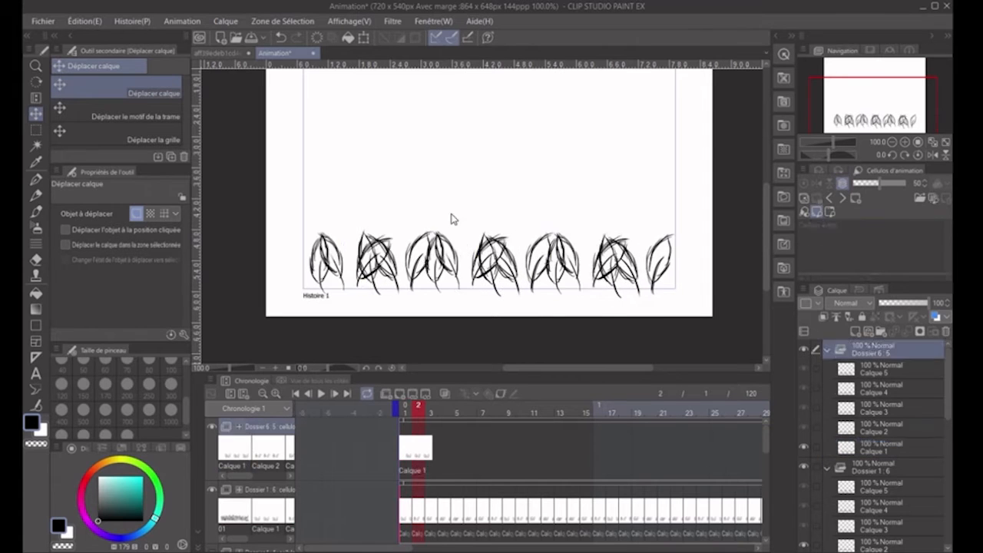
right_click(419, 453)
left_click(444, 472)
left_click(445, 393)
key("Right")
key("Right")
key("Right")
key("Right")
key("Right")
key("Right")
key("Right")
key("Right")
- Assign cels Calque 3 and Calque 4 to frames 3 and 4 of the Dossier 6 track and shift each rightward into the gaps
right_click(431, 453)
left_click(457, 483)
key("Right")
key("Right")
key("Right")
key("Right")
key("Right")
key("Right")
key("Right")
key("Right")
right_click(444, 453)
left_click(465, 226)
key("Right")
key("Right")
key("Right")
key("Right")
key("Right")
key("Right")
key("Right")
key("Right")
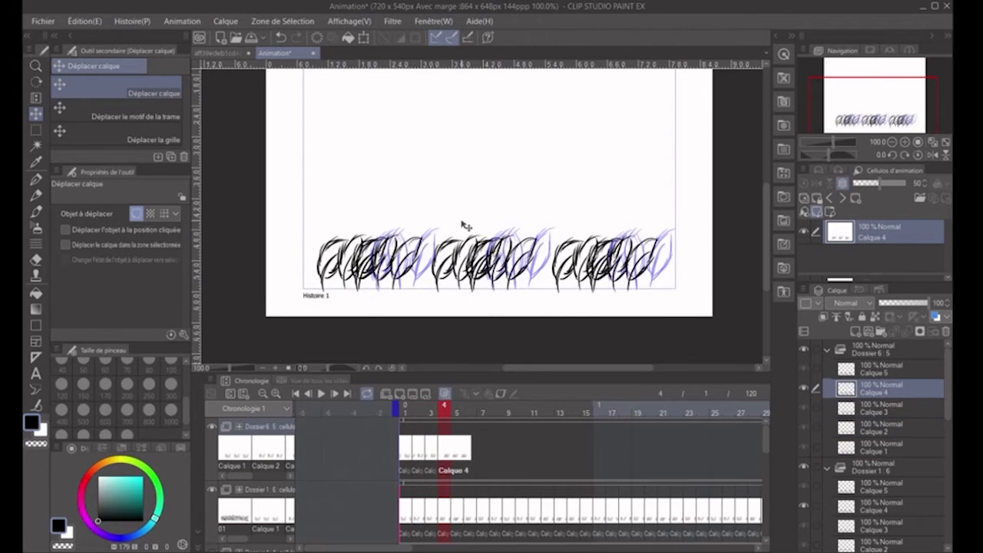
- Assign cel Calque 5 to frame 5 of Dossier 6, shift it rightward and continue the returning cel order through frame 8
right_click(457, 453)
left_click(486, 238)
key("Right")
key("Right")
key("Right")
key("Right")
key("Right")
key("Right")
key("Right")
key("Right")
right_click(496, 453)
left_click(518, 203)
- Copy the eight-frame sequence and paste it repeatedly along the Dossier 6 track up to frame 120
key("ctrl+c")
left_click_drag(401, 448, 710, 454)
left_click(509, 453)
key("ctrl+v")
key("ctrl+c")
key("ctrl+v")
- Copy the grass cels Calque 1 to Calque 5 from Dossier 6 into the Dossier 7 folder
key("ctrl+v")
key("ctrl+v")
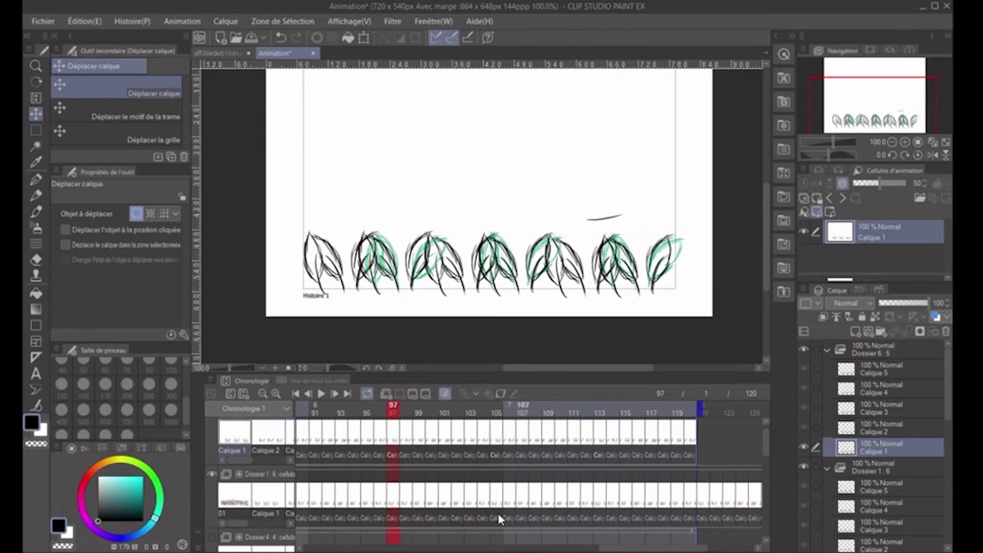
- Go back to the start of the timeline and create a new animation folder above the Dossier 6 track
scroll(527, 260, "down", 1)
left_click_drag(483, 548, 358, 548)
left_click(405, 442)
left_click(386, 393)
left_click(884, 466)
key("ctrl+c")
left_click(883, 350)
key("ctrl+v")
left_click(884, 468)
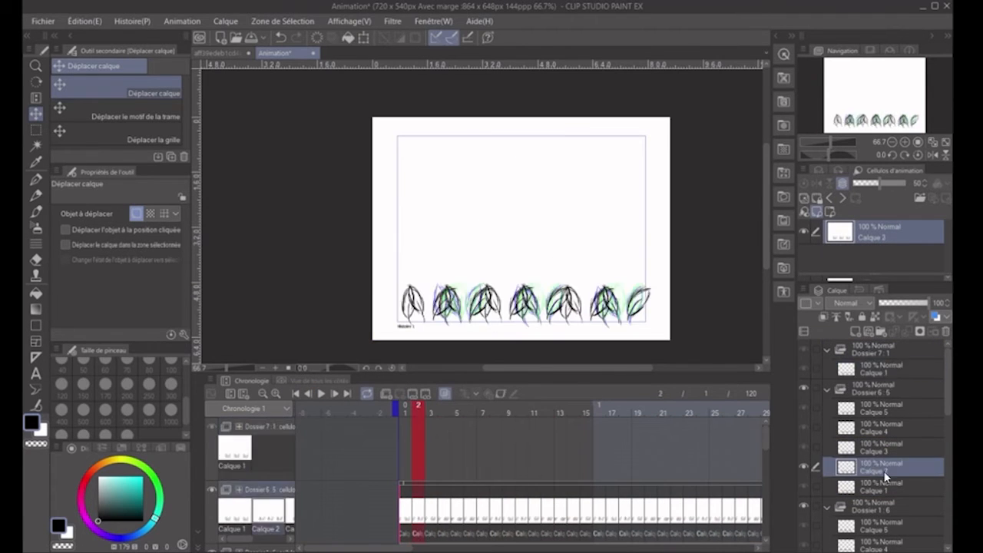
left_click(879, 370)
left_click(884, 466)
key("ctrl+v")
scroll(406, 464, "up", 1)
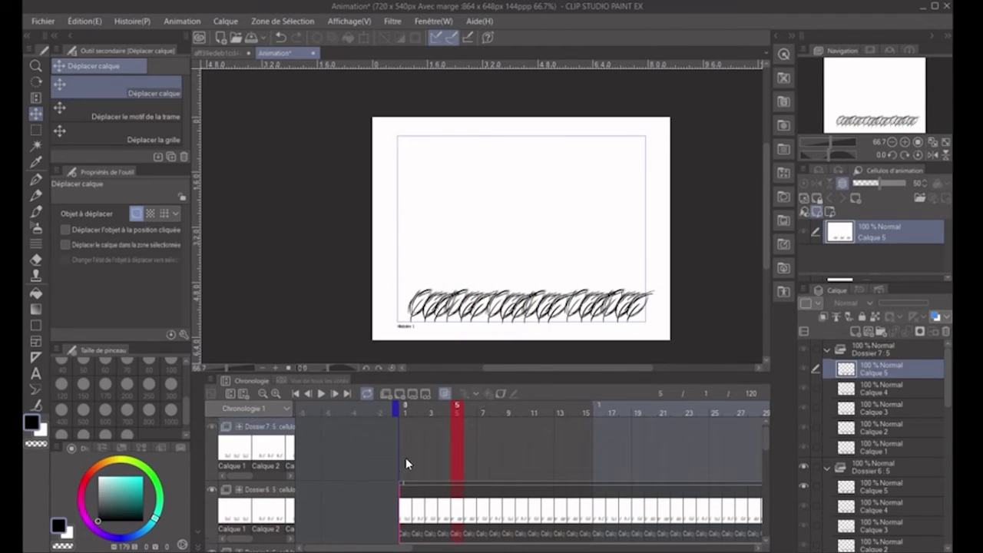
- Assign cel Calque 3 to frame 1 of the Dossier 7 track and nudge its grass leftward
right_click(407, 463)
left_click(429, 431)
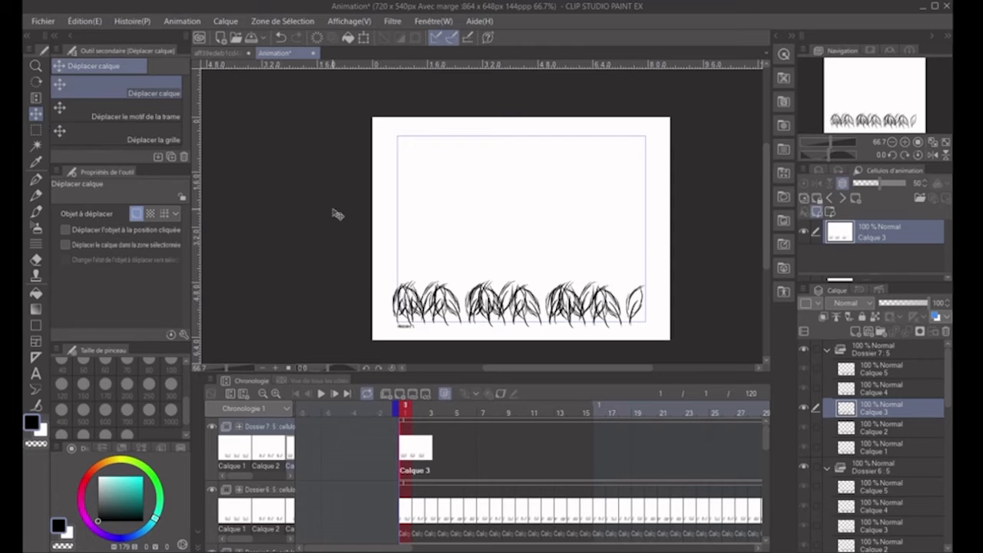
key("Left")
key("Left")
key("Left")
- Select the middle grass clump of Calque 3 and shift it leftward, and select the last clump for moving
left_click(36, 130)
left_click_drag(467, 253, 547, 329)
left_click(36, 113)
key("Left")
key("Left")
key("Left")
left_click(36, 129)
left_click_drag(561, 267, 641, 330)
left_click(37, 115)
- Assign cel Calque 4 to frame 2 of Dossier 7, clear the selection and nudge the whole cel leftward
right_click(417, 449)
left_click(442, 433)
scroll(503, 338, "up", 3)
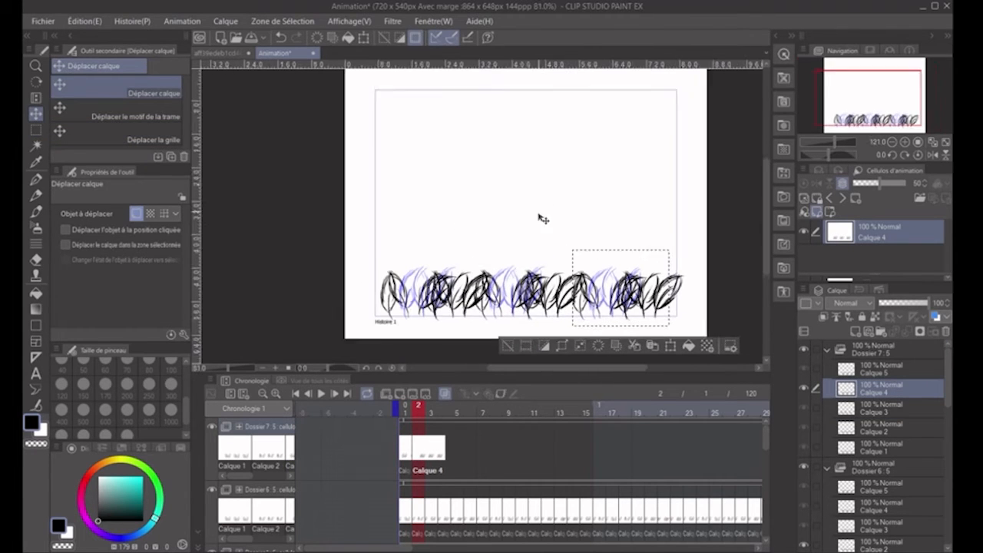
left_click(36, 129)
left_click(340, 232)
left_click(33, 115)
key("Left")
key("Left")
key("Left")
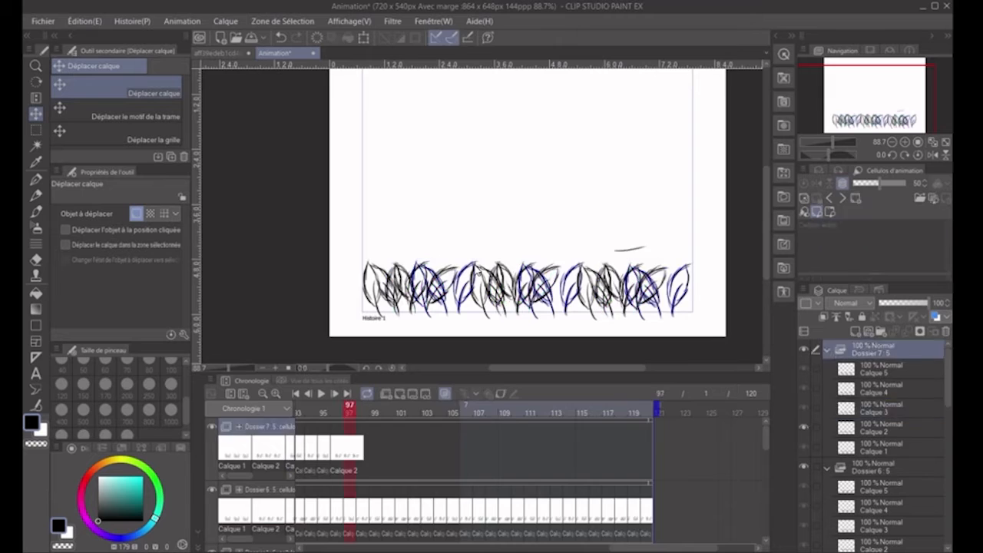
- Create another animation folder for a further grass layer and copy the Dossier 6 cels Calque 1 to Calque 5 into it
left_click(386, 393)
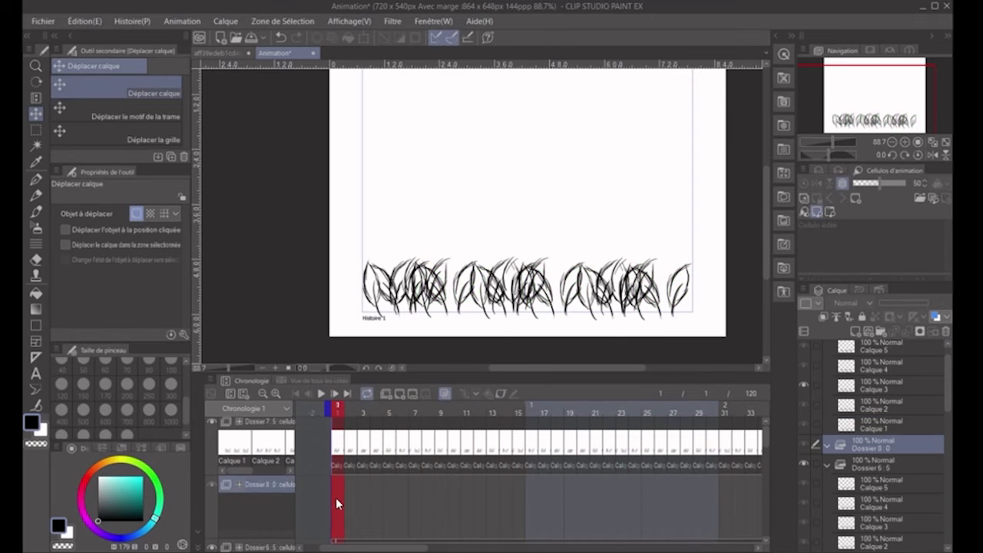
left_click(886, 500)
left_click(884, 438)
key("ctrl+v")
left_click_drag(884, 438, 879, 391)
left_click(882, 496)
key("ctrl+c")
left_click(884, 401)
key("ctrl+v")
- Assign a grass cel to frame 1 of the Dossier 8 track and shift it leftward past the canvas edge
left_click(337, 410)
left_click(362, 282)
left_click_drag(363, 286, 261, 290)
left_click_drag(567, 368, 540, 368)
- Assign grass cels to frames 2 and 3 of Dossier 8 and shift each one leftward to match the first
right_click(350, 503)
left_click(363, 254)
left_click_drag(476, 280, 376, 283)
right_click(363, 503)
left_click(393, 271)
left_click_drag(502, 291, 410, 299)
- Assign grass cels to frames 4 and 5 of Dossier 8 and shift each one leftward in line with the others
right_click(376, 503)
left_click(405, 245)
left_click_drag(522, 265, 422, 273)
right_click(390, 503)
left_click(418, 232)
left_click_drag(455, 281, 353, 282)
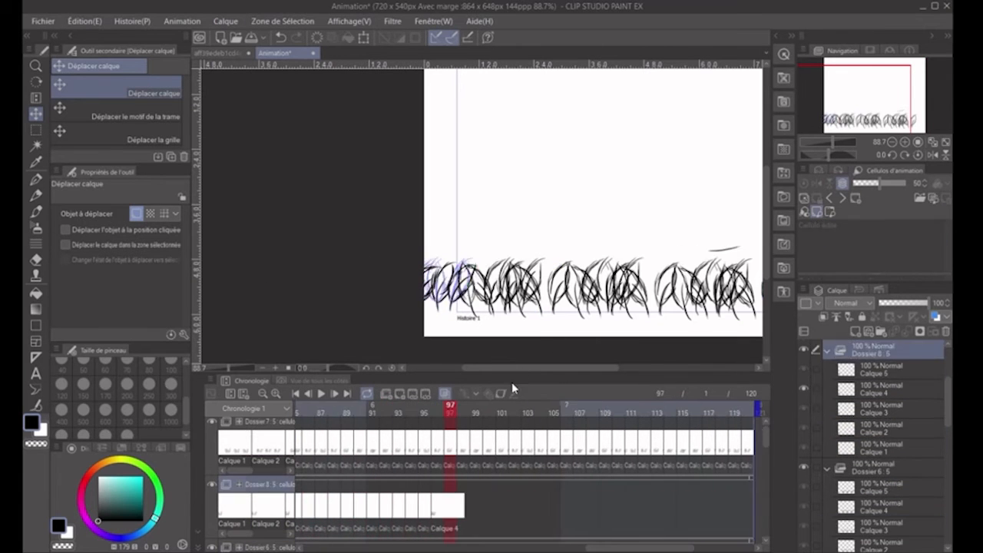
- Hide the layers behind the samurai to expose transparency and select cel 03 in the Dossier d'animation folder
scroll(592, 166, "down", 1)
scroll(896, 423, "down", 10)
left_click(803, 399)
left_click(803, 477)
scroll(868, 427, "down", 2)
left_click(874, 385)
scroll(480, 165, "up", 6)
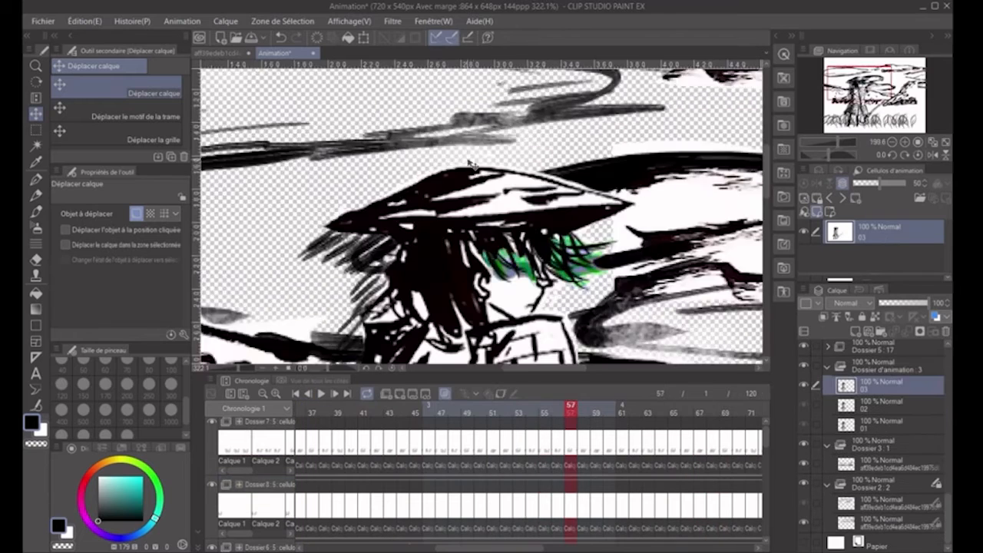
- Go to frame 60, hide the Dossier 2 clouds and switch to the Plume G pen for touching up samurai cel 02
scroll(480, 177, "down", 2)
left_click(609, 412)
left_click(803, 485)
scroll(491, 199, "up", 3)
key("p")
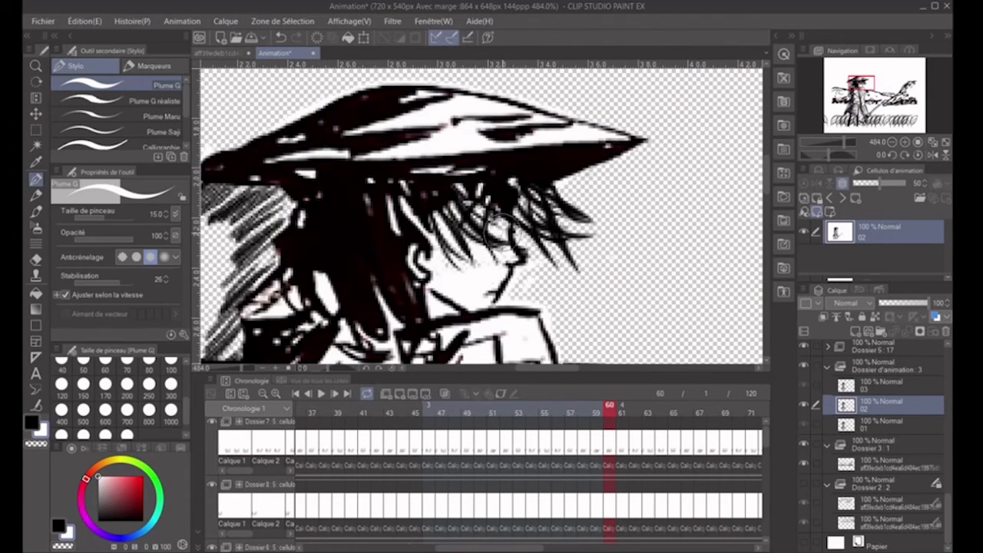
- Go to frame 57 and select samurai cel 01 in Dossier d'animation for checking its drawing
left_click(570, 412)
left_click(854, 426)
scroll(714, 330, "down", 8)
left_click_drag(713, 330, 517, 173)
scroll(538, 146, "up", 2)
- Play back the full animation with all layers and return to frame 1
left_click(321, 394)
left_click(321, 394)
left_click(311, 411)
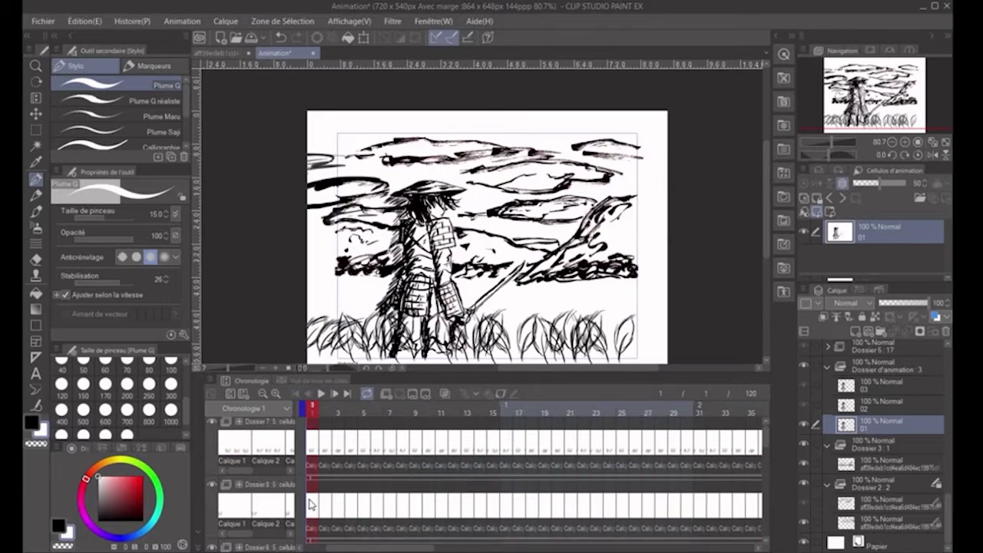
- Create a new animation folder above Dossier 7, add cel 1 to it and assign that cel to frame 1
left_click(311, 453)
left_click(386, 393)
left_click(855, 330)
right_click(310, 457)
left_click(326, 466)
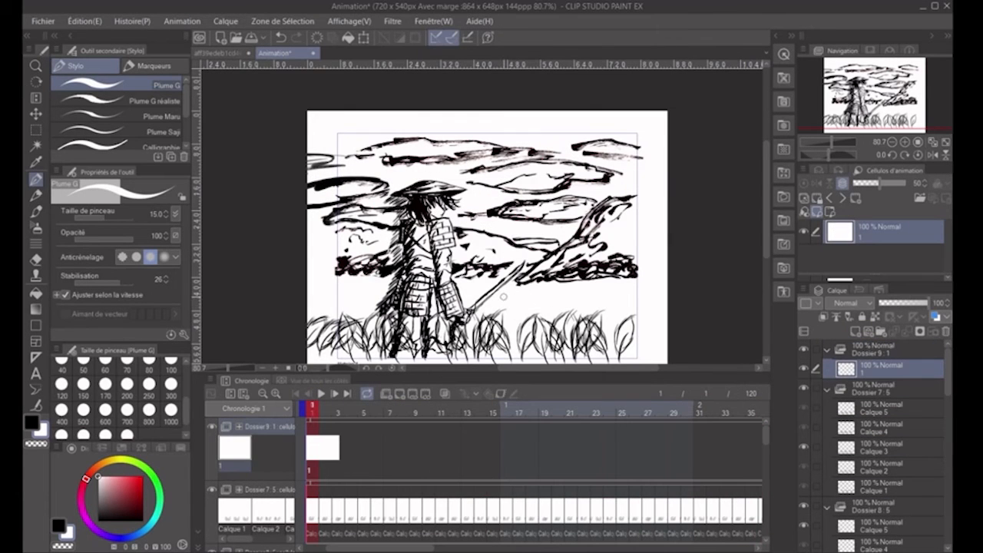
- Hide the grass, samurai and background folders so that only the empty Dossier 9 cel stays on the canvas
left_click(803, 387)
left_click(803, 506)
scroll(805, 496, "down", 8)
left_click(803, 402)
left_click(804, 478)
left_click(803, 518)
scroll(805, 492, "up", 10)
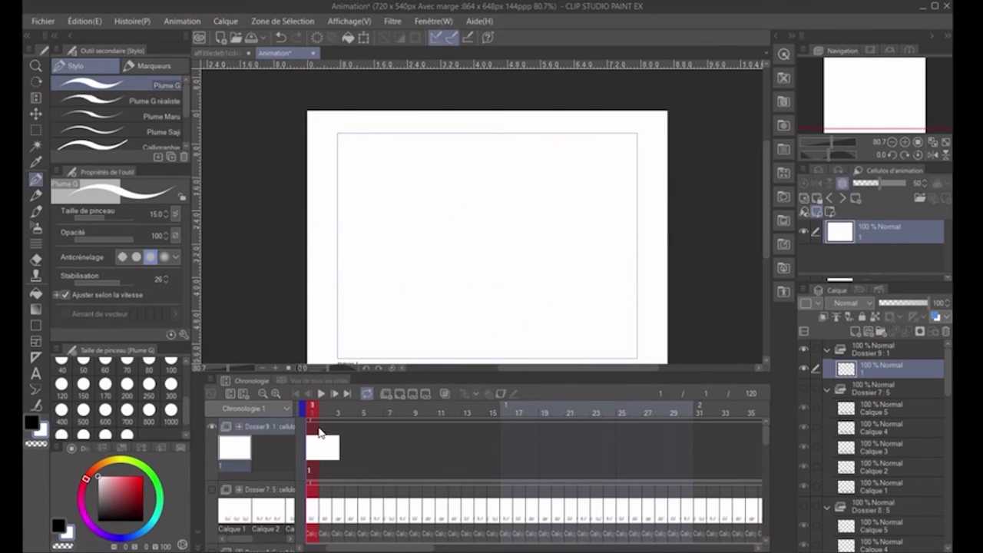
- Draw a small black leaf-like mark with the Plume G pen at size 20, moving it rightward across the Dossier 9 cels
key("x")
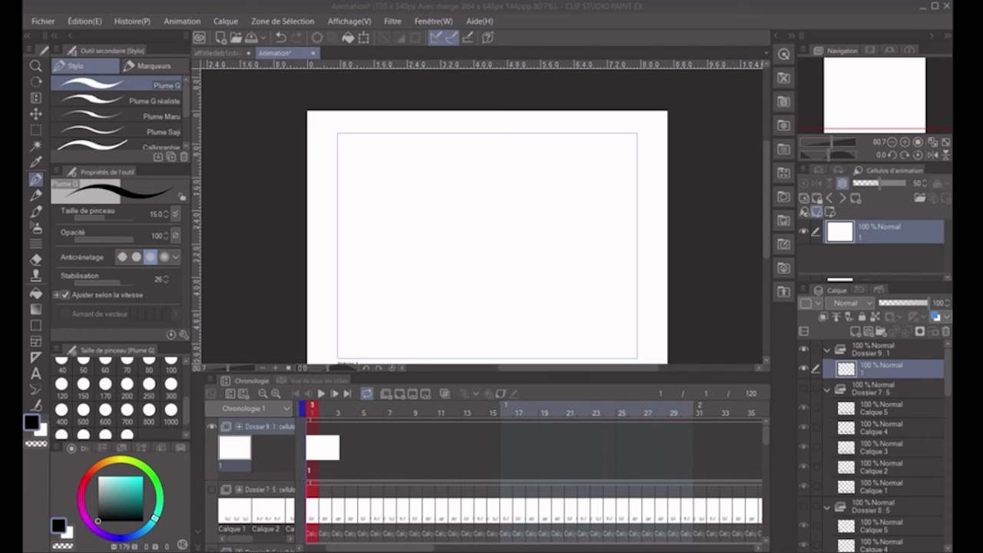
scroll(461, 200, "down", 4)
scroll(462, 210, "up", 4)
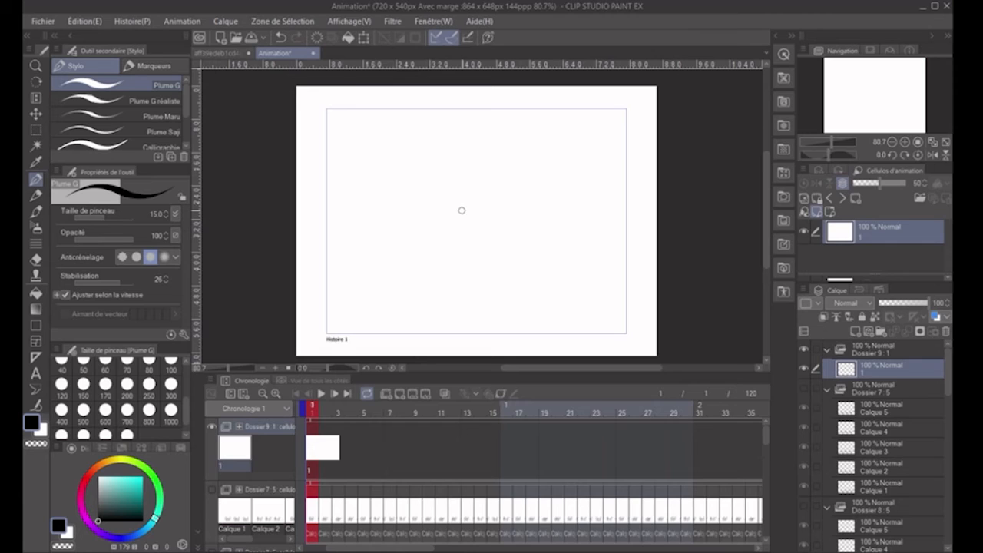
left_click(43, 21)
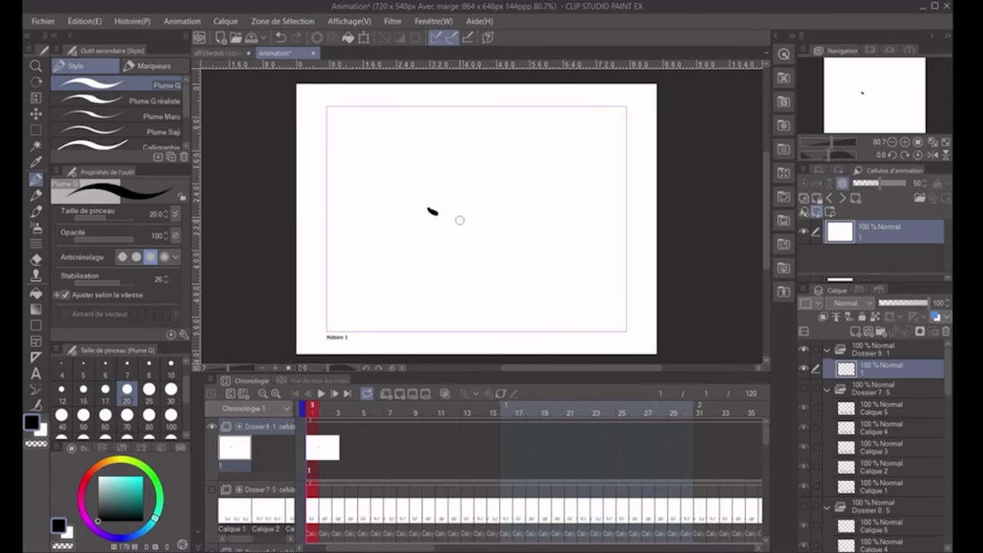
key("Right")
left_click(464, 228)
key("Right")
left_click(535, 245)
key("Right")
left_click(603, 235)
- Preview the drifting mark and move its run of five cels to start at frame 15 of the Dossier 9 track
left_click(321, 393)
left_click(321, 393)
left_click(399, 394)
left_click_drag(313, 437, 492, 437)
left_click_drag(379, 548, 412, 548)
left_click(675, 408)
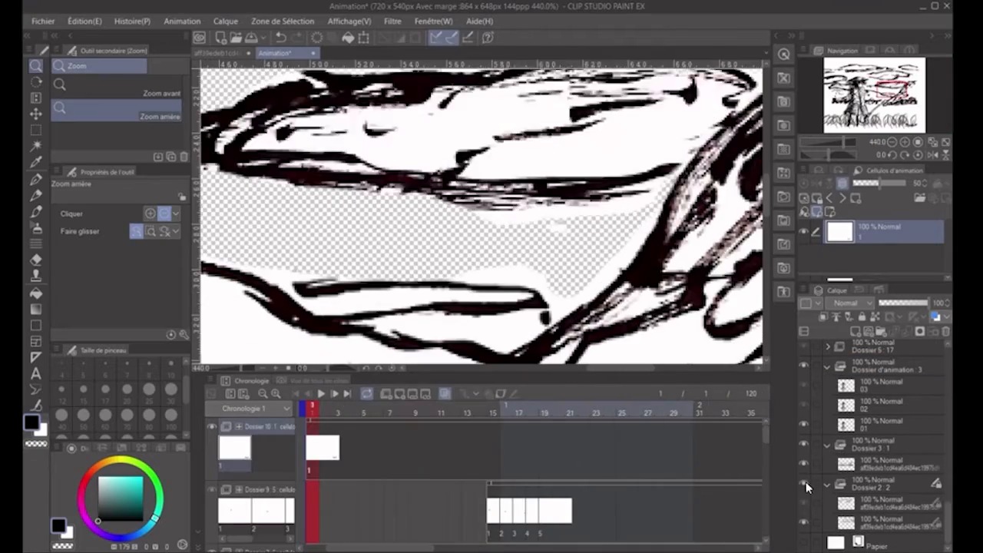
- Switch to the hard (Dur) eraser at size 20 for cleaning stray marks from the artwork
left_click(36, 257)
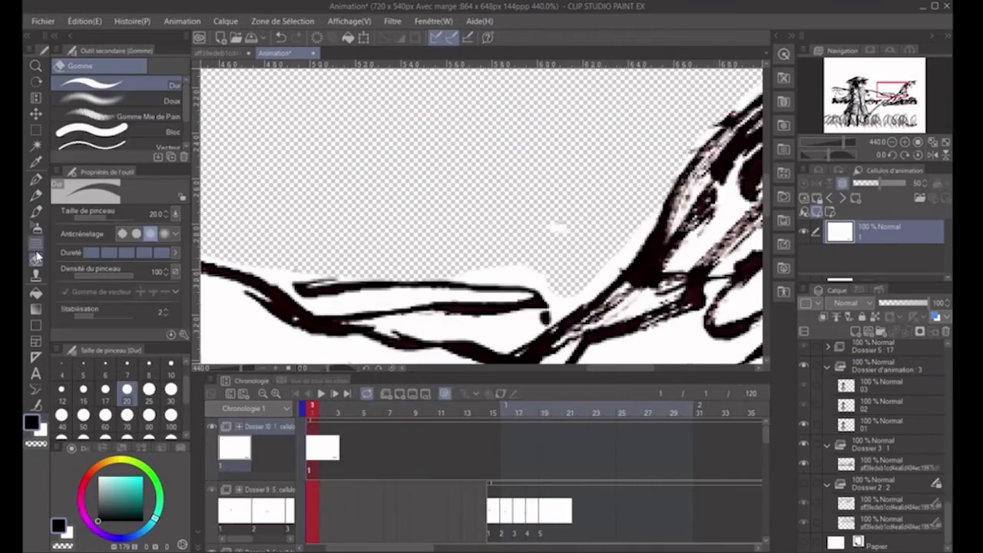